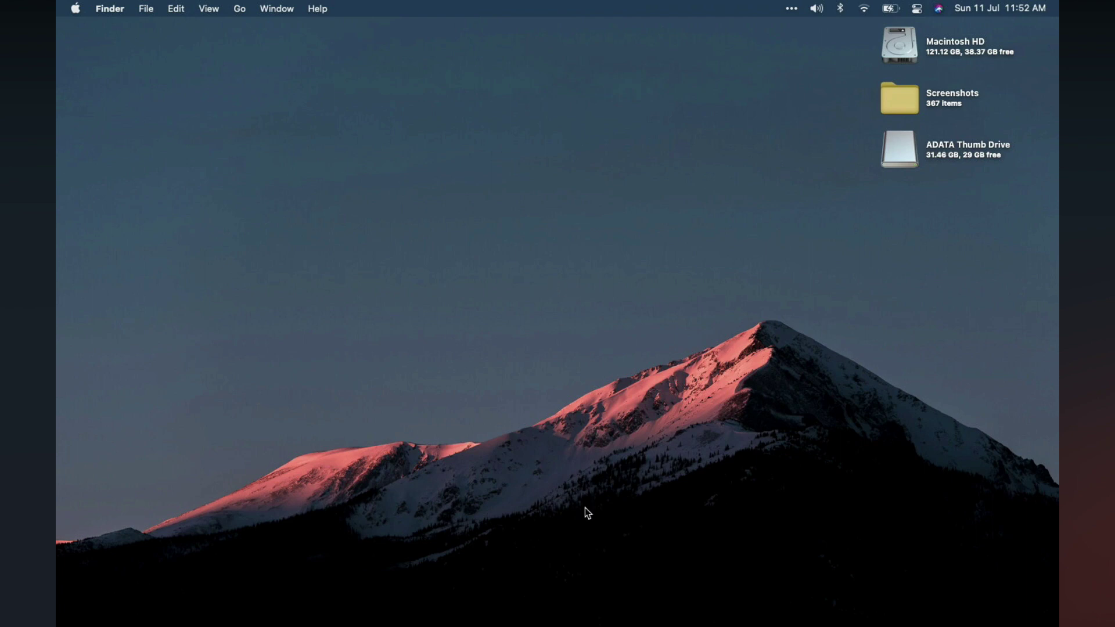
# Bring up the Dock with the Google Chrome icon over the Finder desktop.
pyautogui.moveTo(469, 621)
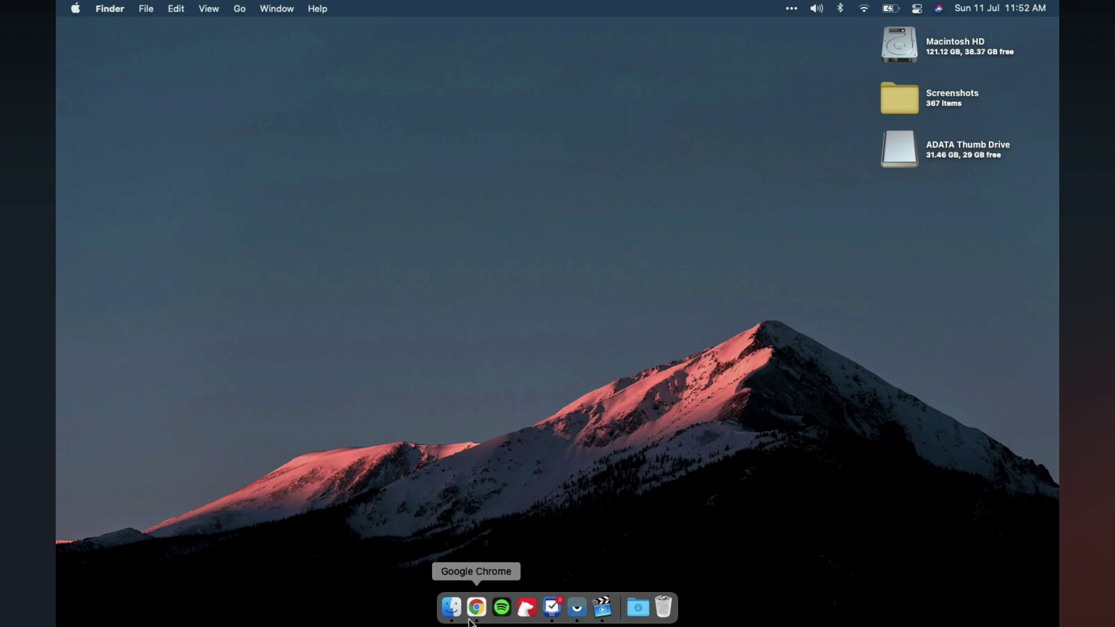
# Open a new Chrome window and load snapdrop.net.
pyautogui.click(469, 620)
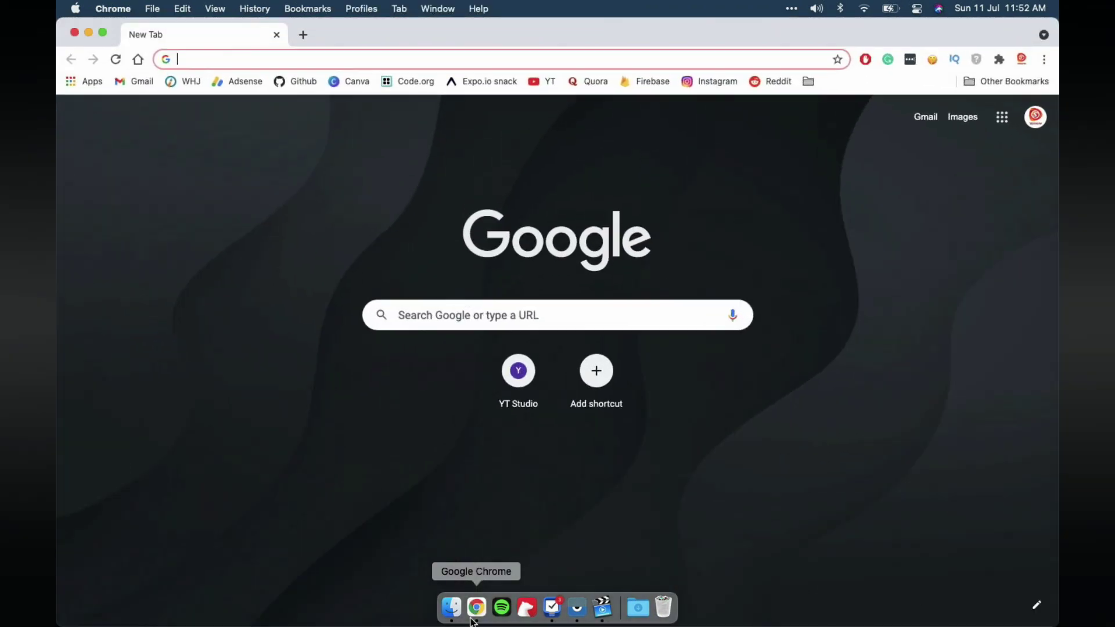
pyautogui.write('sna')
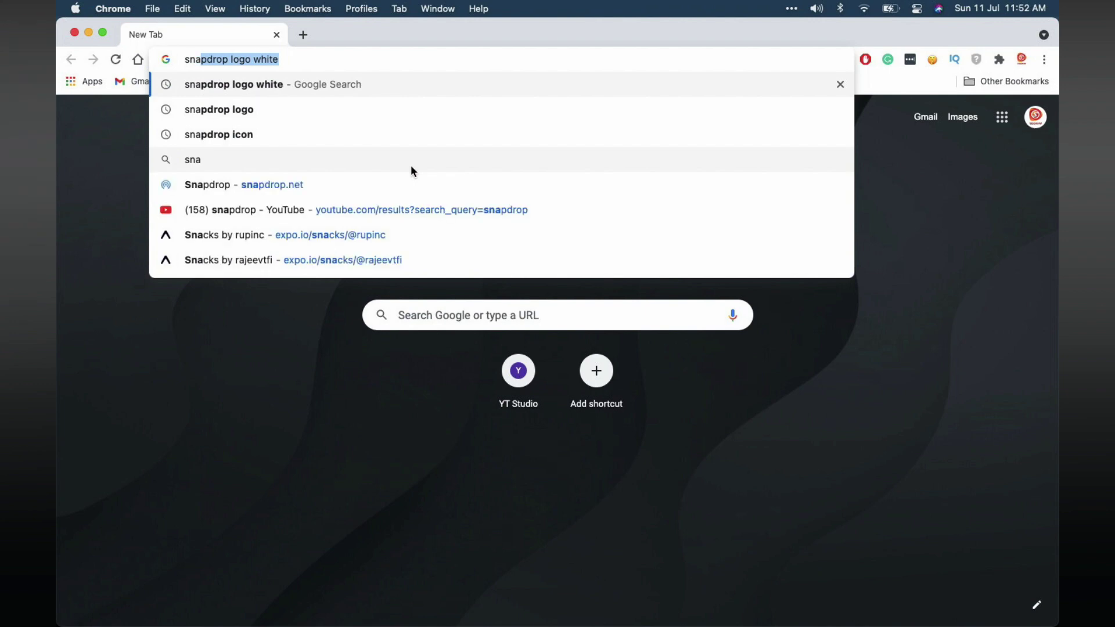
pyautogui.write('pdrop.net')
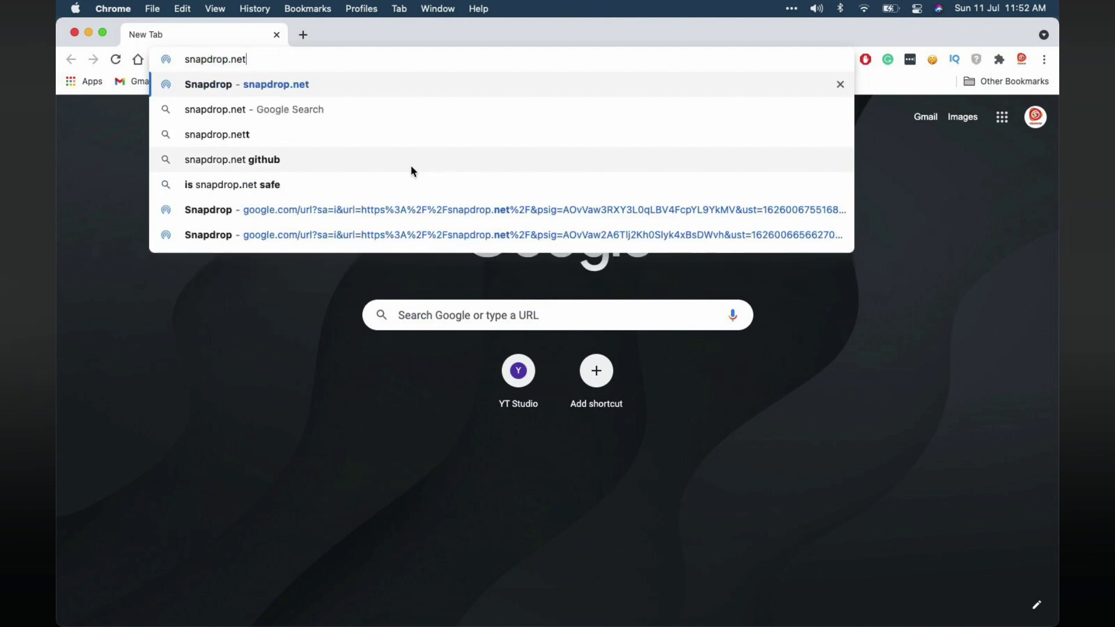
pyautogui.press('Return')
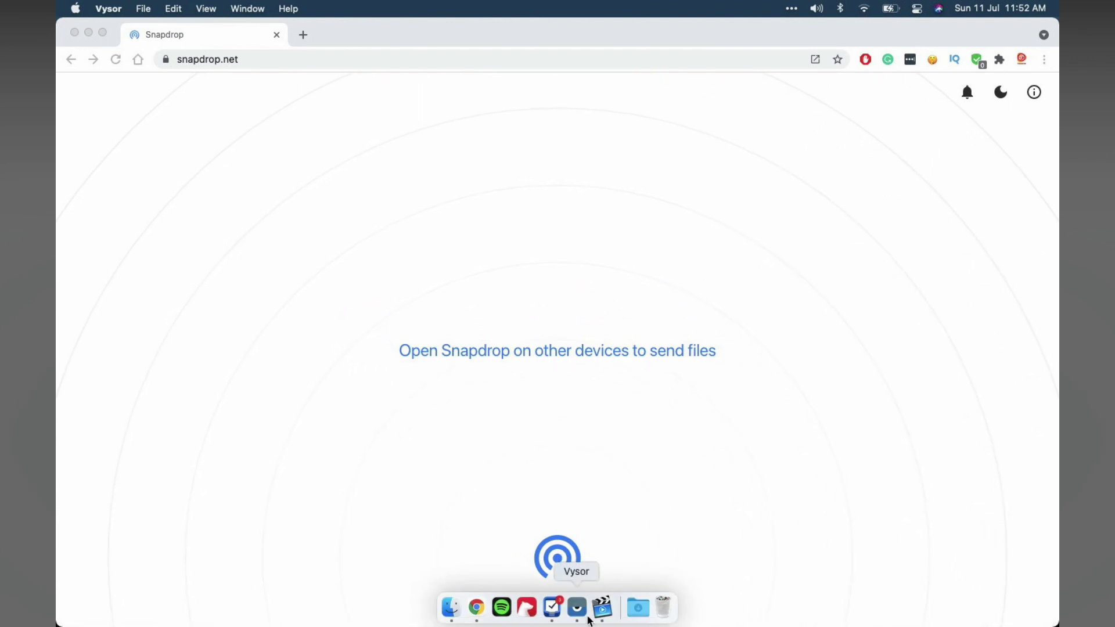
# Mirror the M2004J19C phone in Vysor and open snapdrop.net in its browser.
pyautogui.rightClick(585, 616)
pyautogui.click(619, 474)
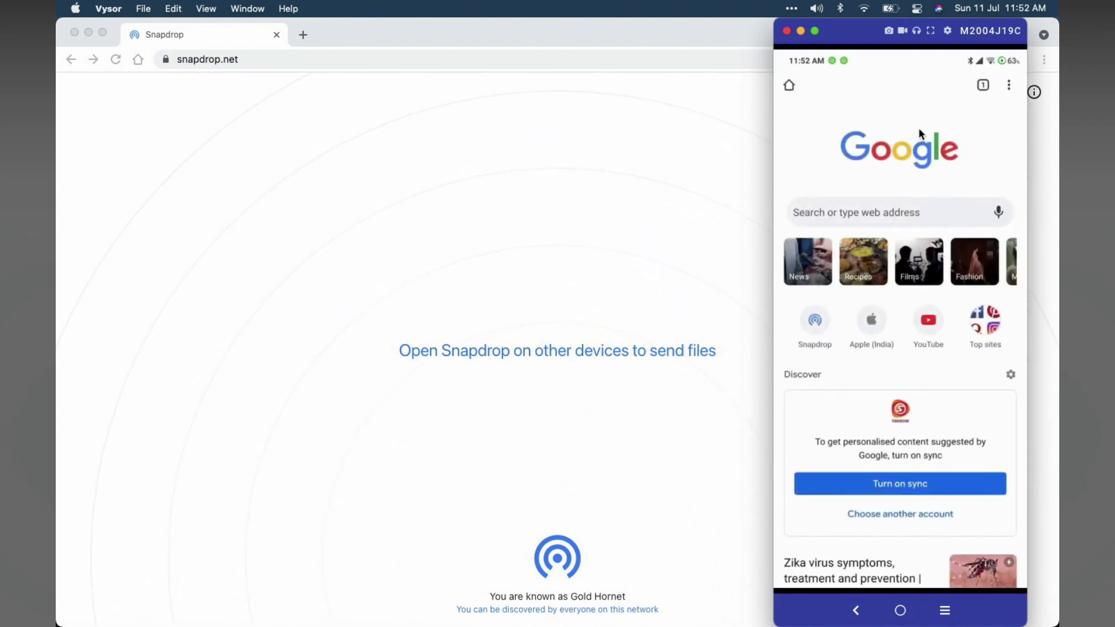
pyautogui.click(917, 206)
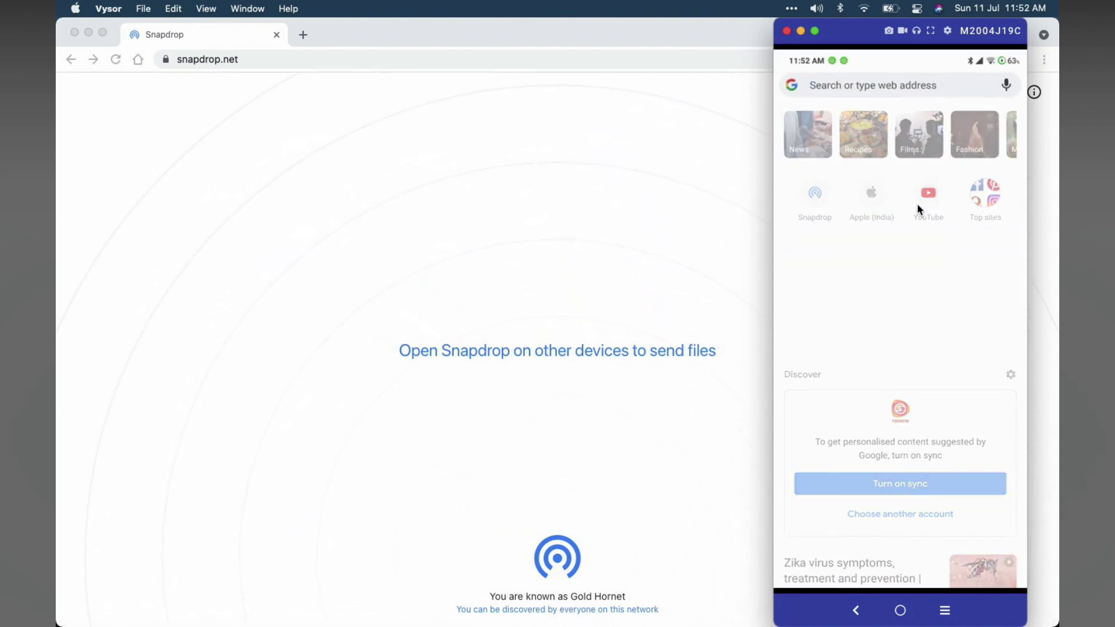
pyautogui.write('snapdrop.net')
pyautogui.press('Return')
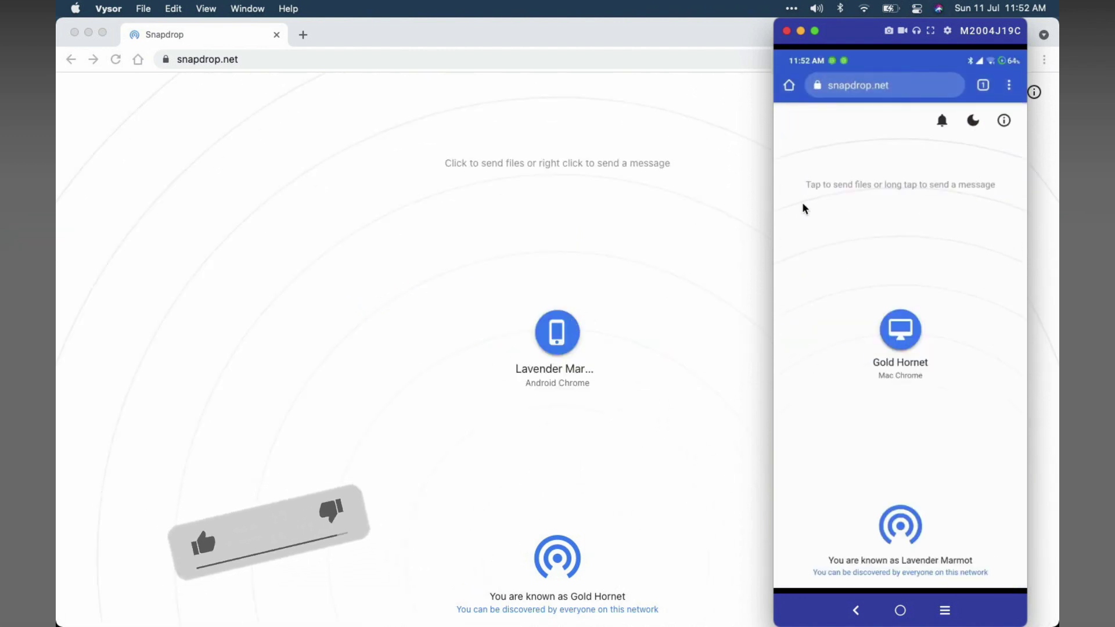
pyautogui.moveTo(848, 37)
pyautogui.mouseDown()
pyautogui.moveTo(764, 236)
pyautogui.moveTo(834, 24)
pyautogui.moveTo(844, 21)
pyautogui.mouseUp()
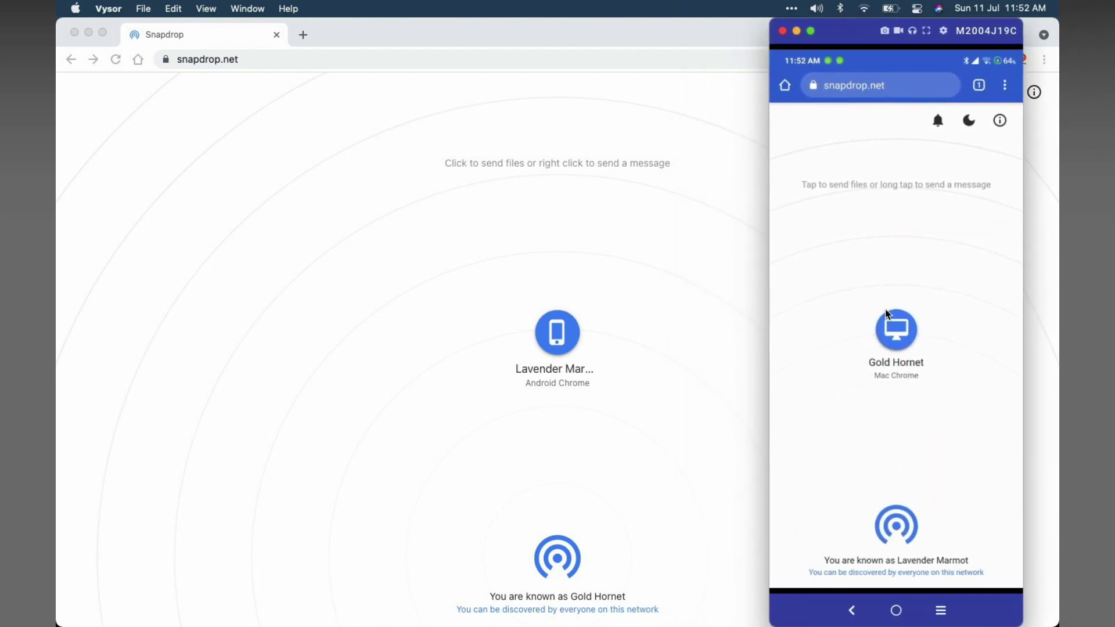
# Pick an image from the Mac's Pictures folder and send it to the Android phone.
pyautogui.click(664, 393)
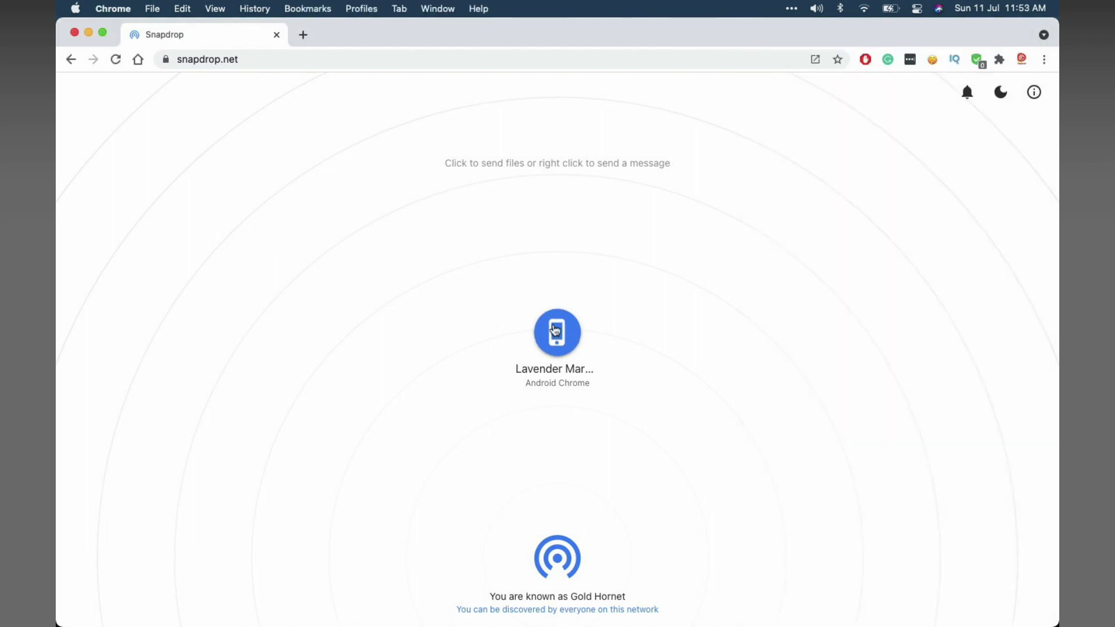
pyautogui.click(563, 339)
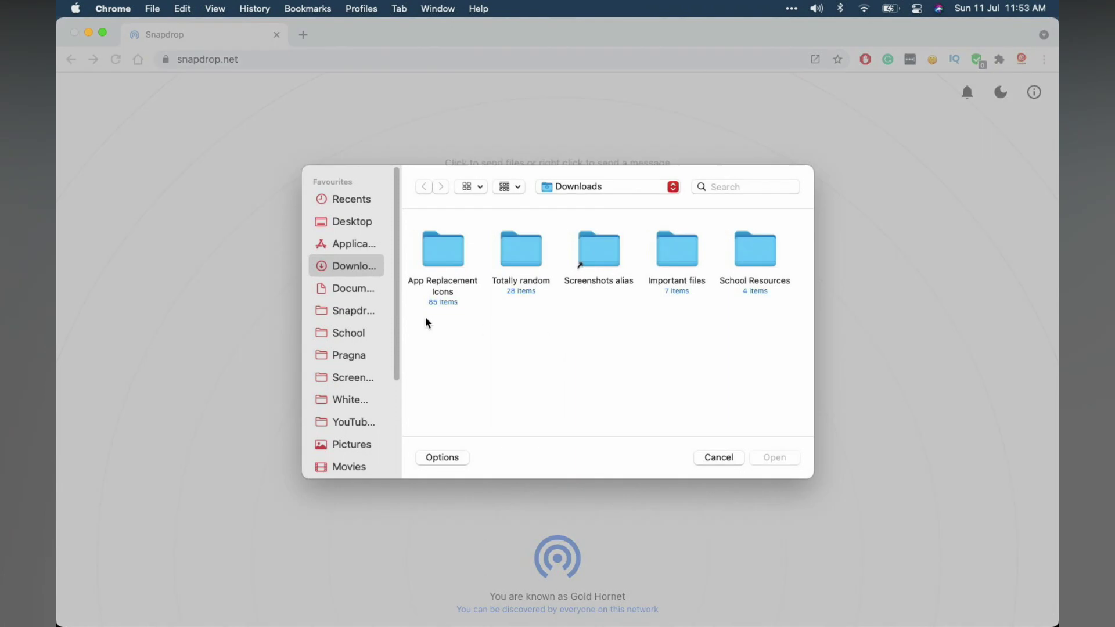
pyautogui.click(349, 449)
pyautogui.click(686, 336)
pyautogui.click(766, 458)
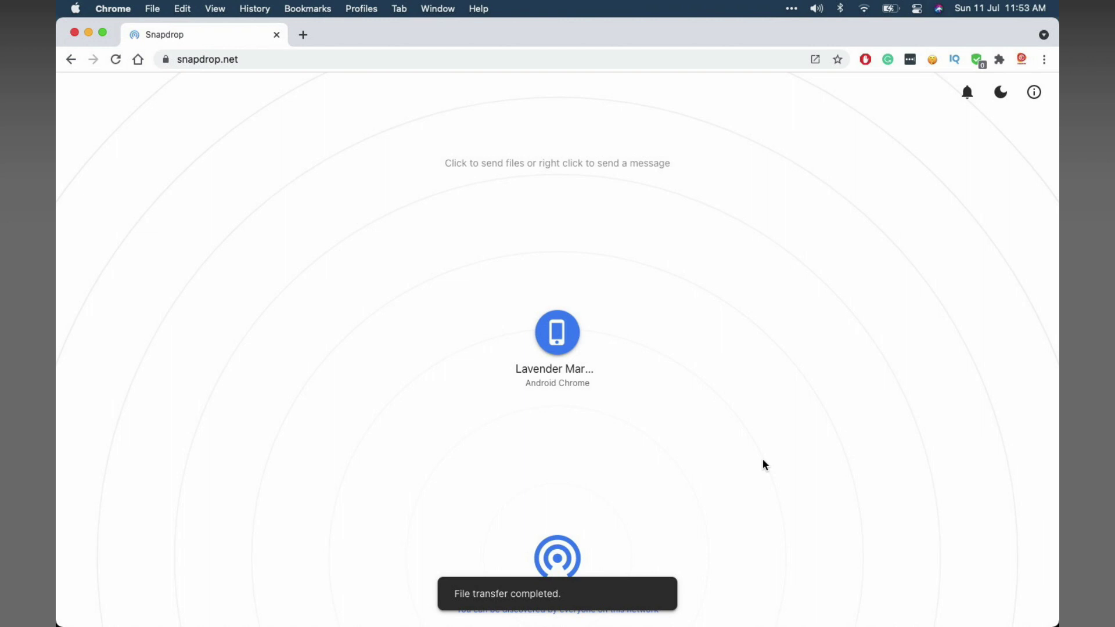
pyautogui.moveTo(581, 624)
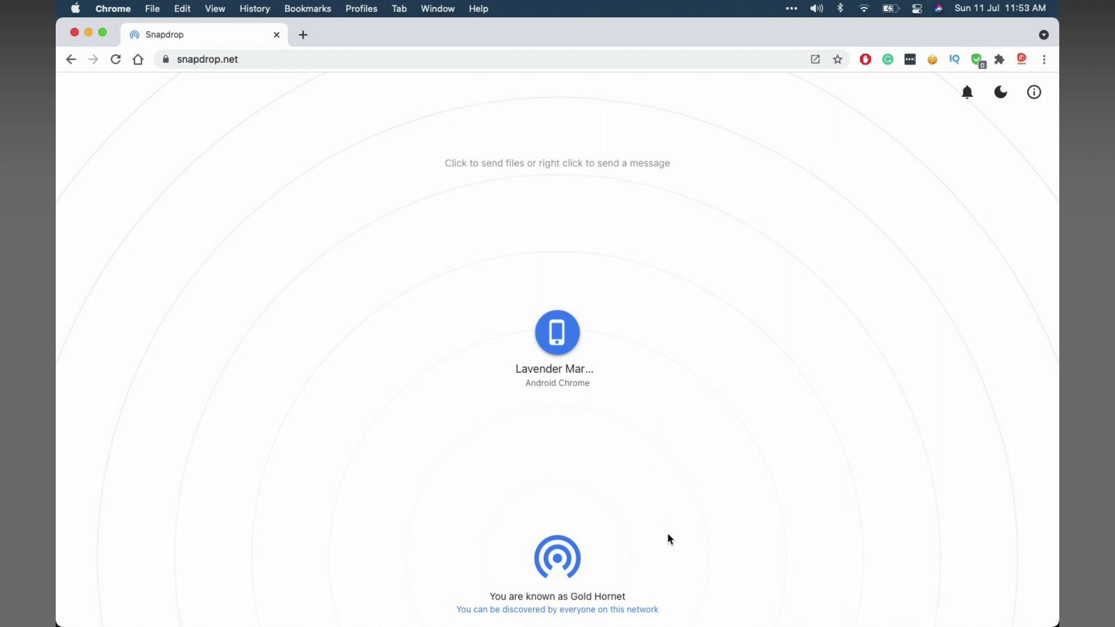
# On the phone, disable save prompts, save and view nyan.gif, then return to Snapdrop.
pyautogui.moveTo(662, 625)
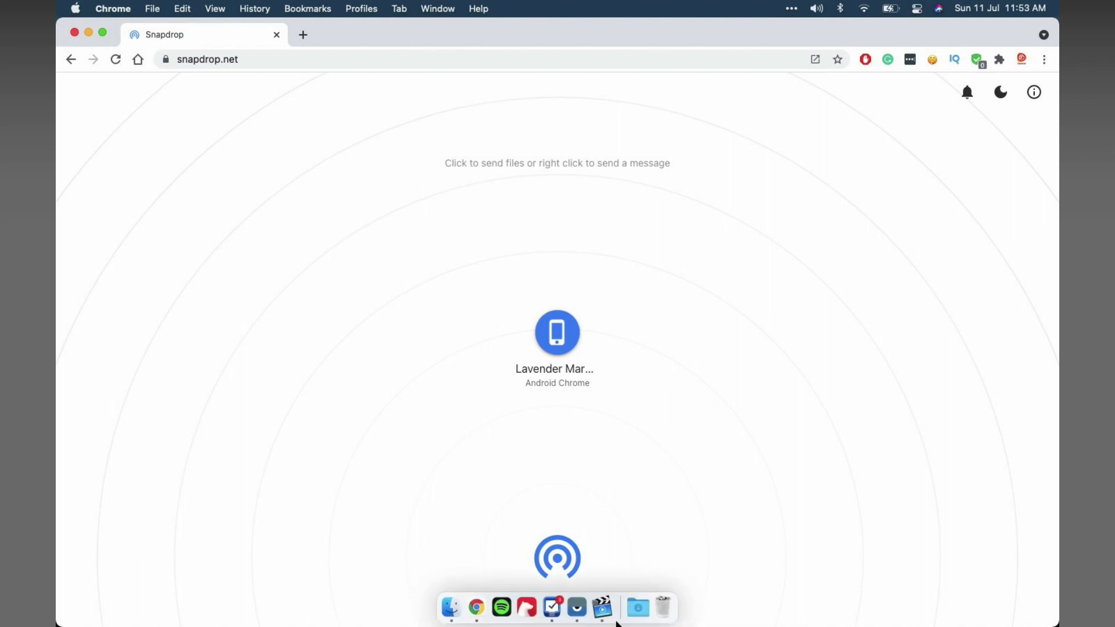
pyautogui.rightClick(604, 607)
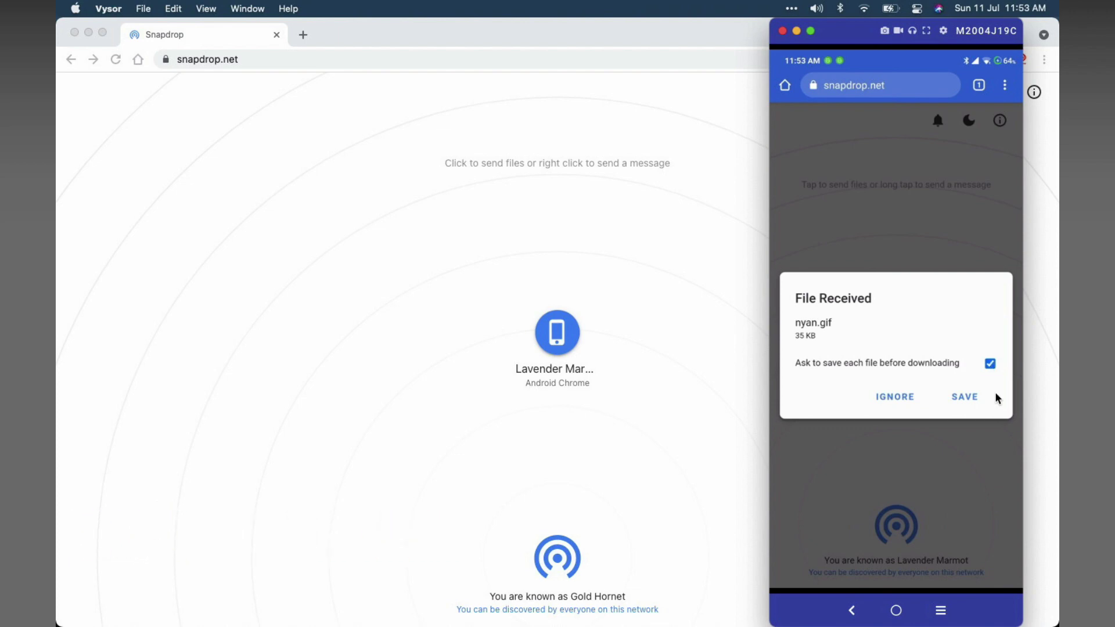
pyautogui.click(989, 363)
pyautogui.click(967, 397)
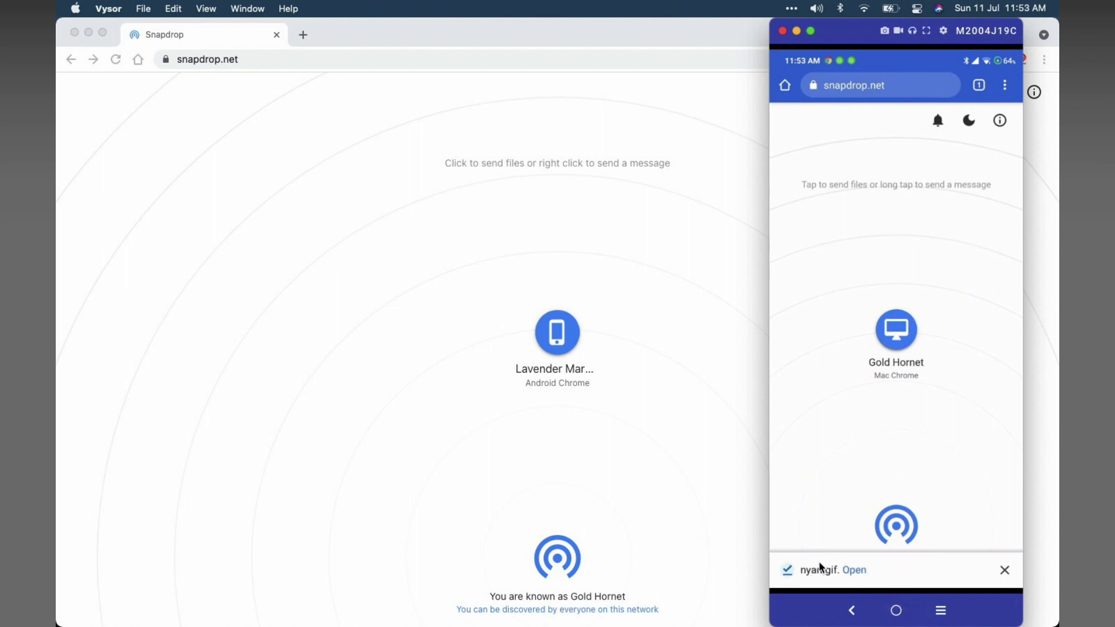
pyautogui.click(855, 570)
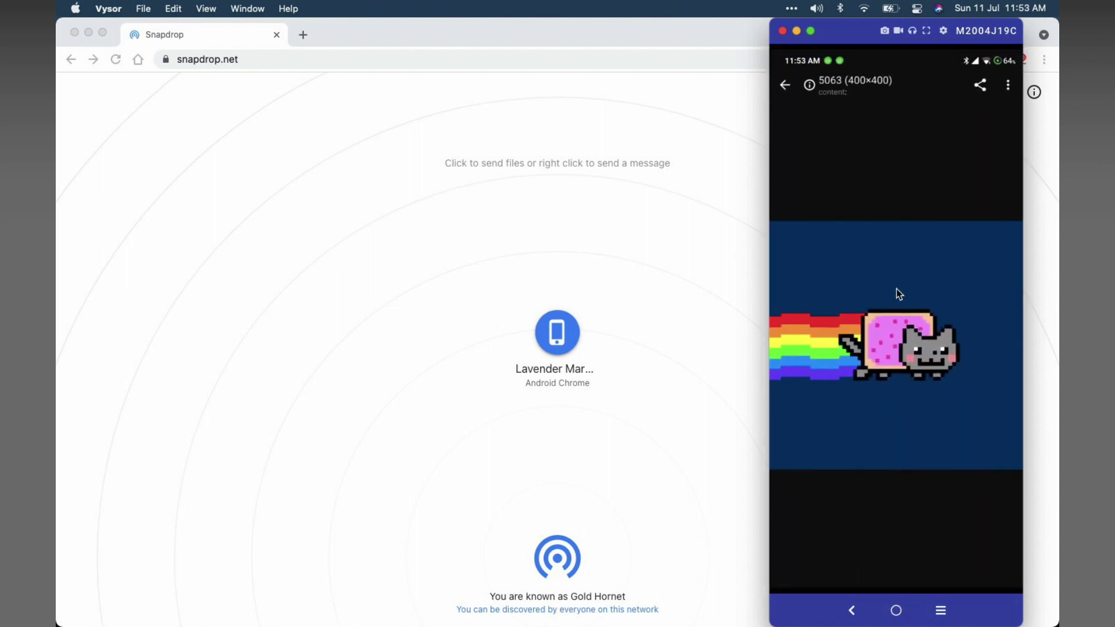
pyautogui.click(852, 610)
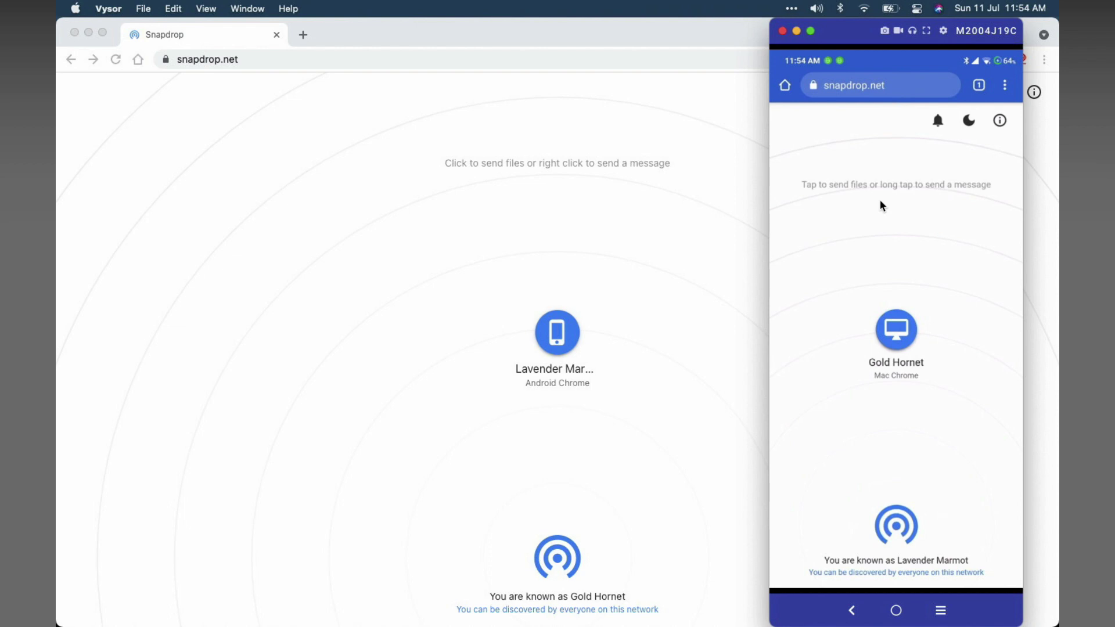
# Send nyan.gif from the phone's files to the Mac, then minimize Vysor.
pyautogui.click(905, 316)
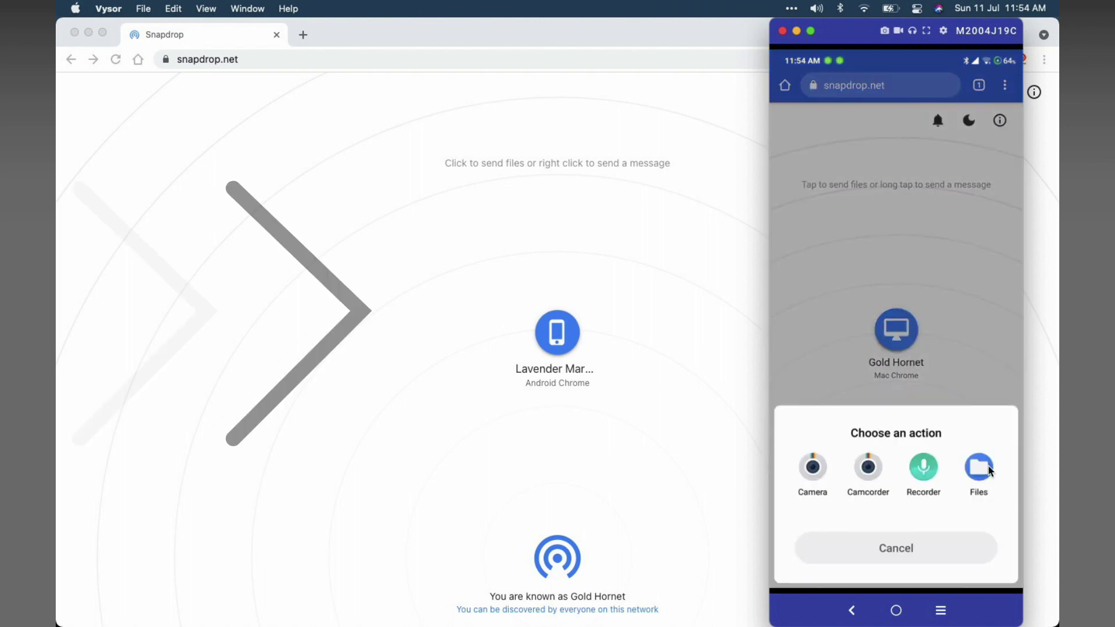
pyautogui.click(979, 466)
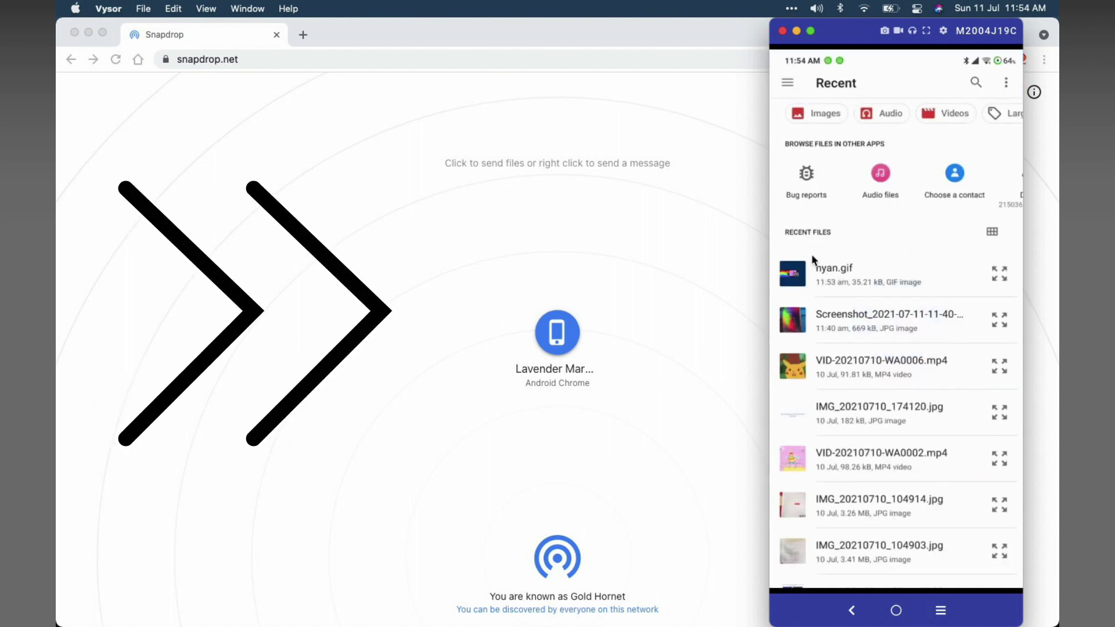
pyautogui.click(805, 279)
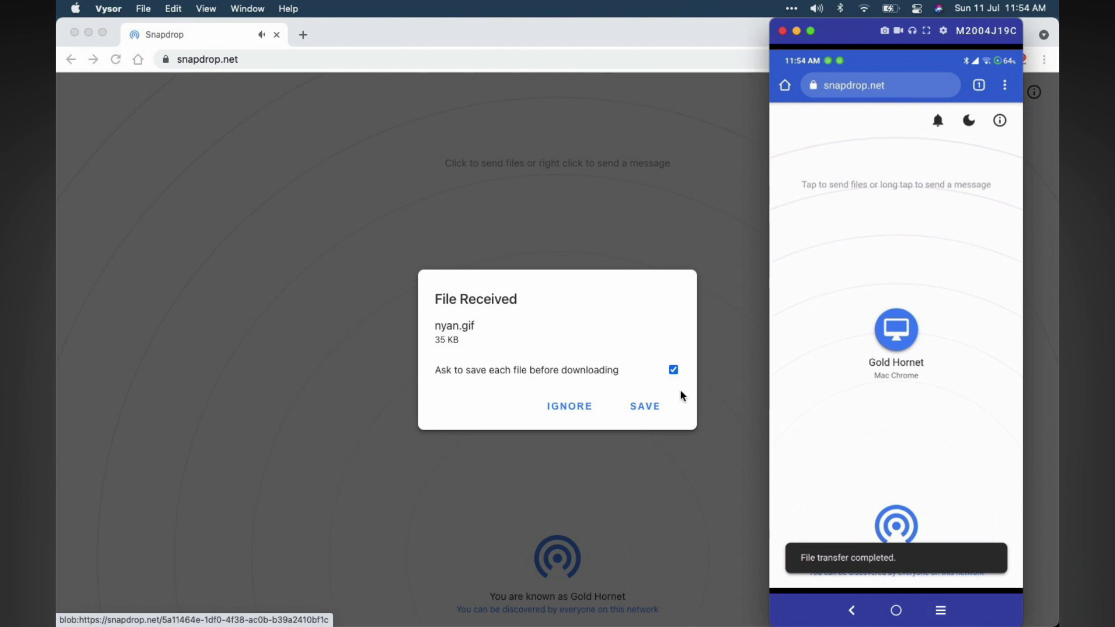
pyautogui.click(796, 30)
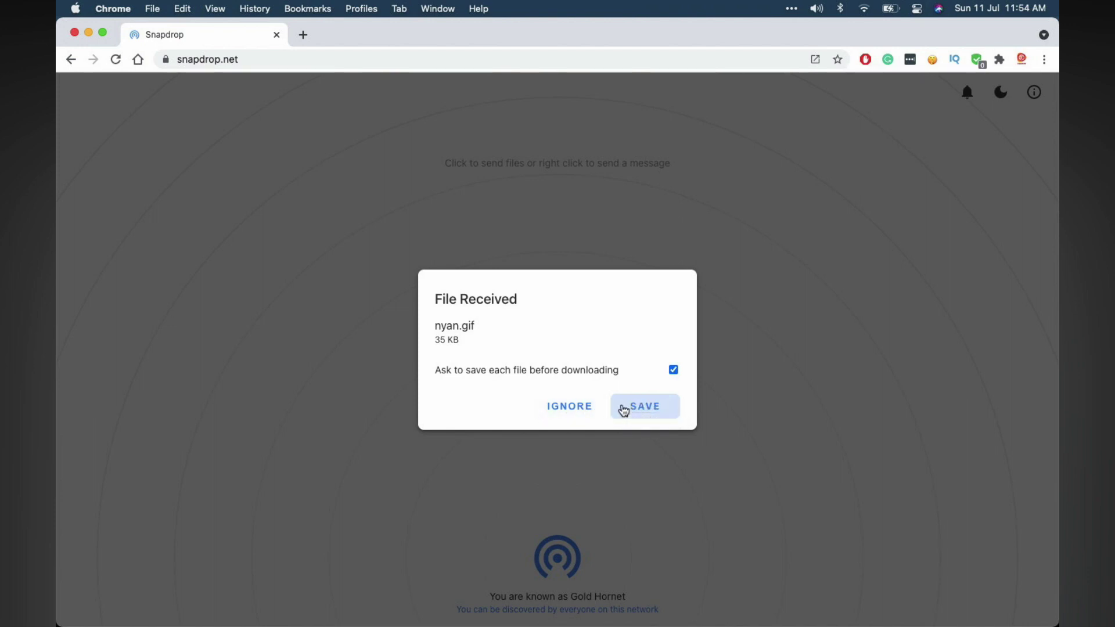
# Save nyan.gif on the Mac, reveal it in Downloads, and preview it.
pyautogui.click(625, 410)
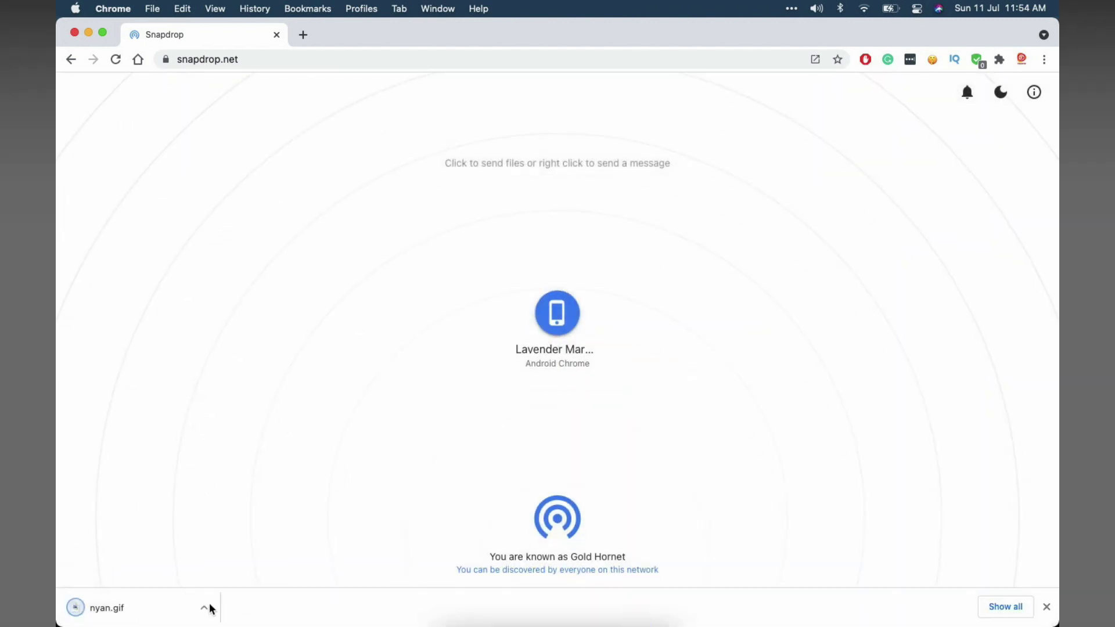
pyautogui.click(204, 607)
pyautogui.click(226, 589)
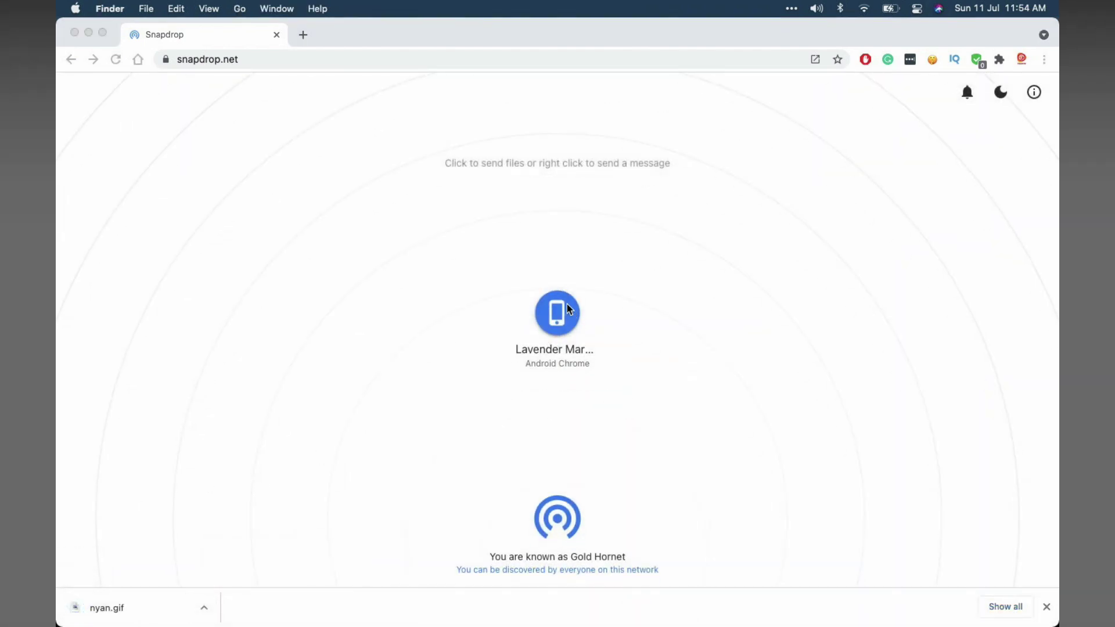
pyautogui.press('space')
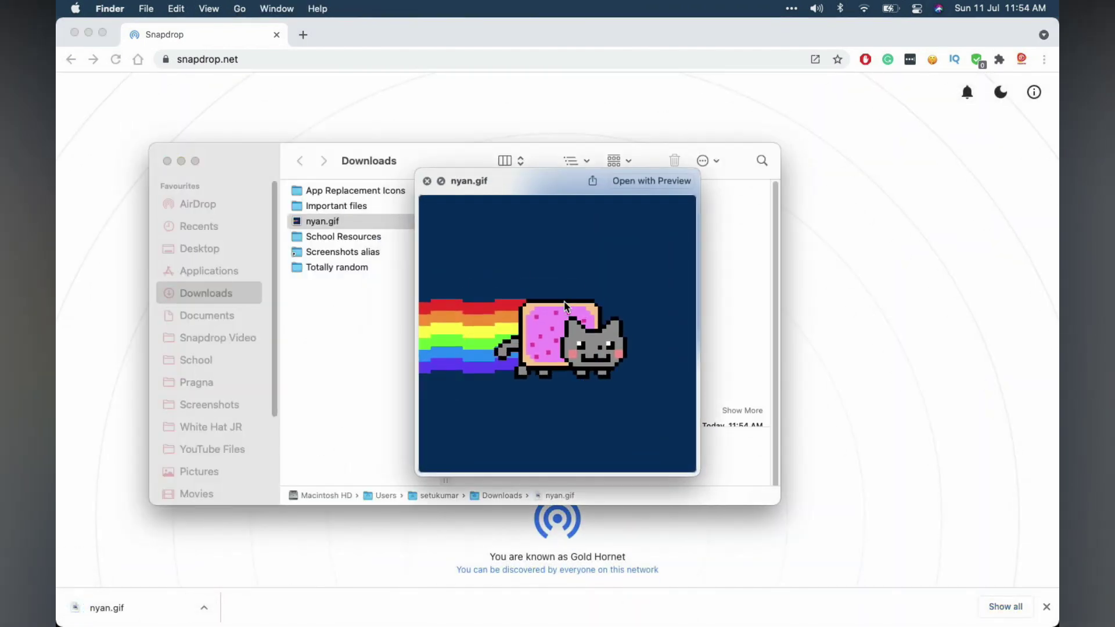
pyautogui.press('space')
# Send the text message 'hi' from the Mac's Snapdrop to the Android phone.
pyautogui.click(909, 351)
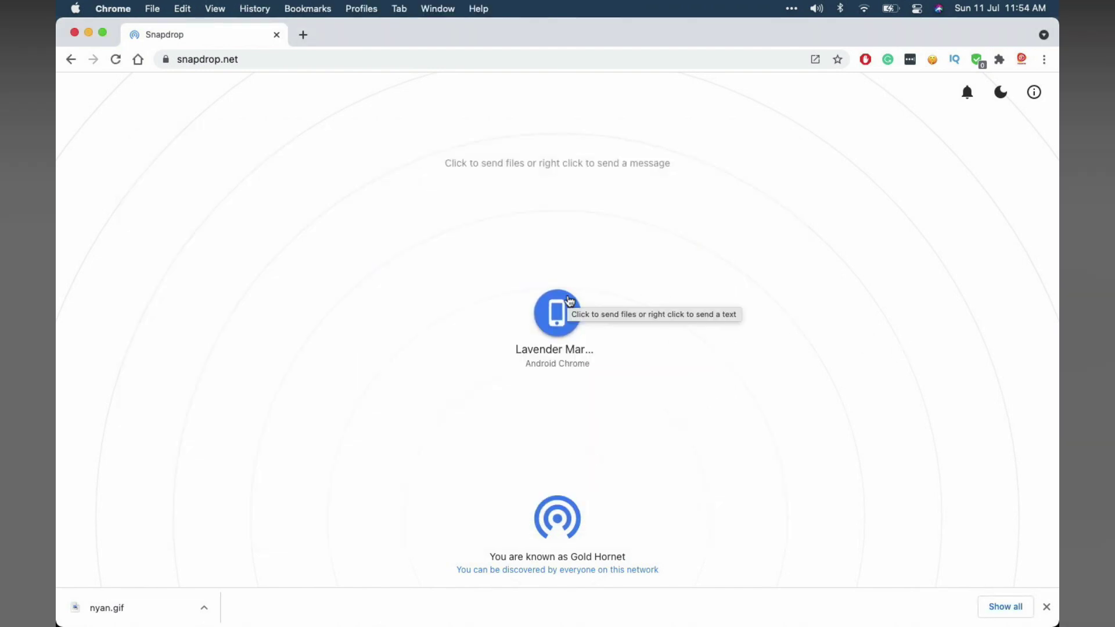
pyautogui.click(552, 314)
pyautogui.rightClick(552, 314)
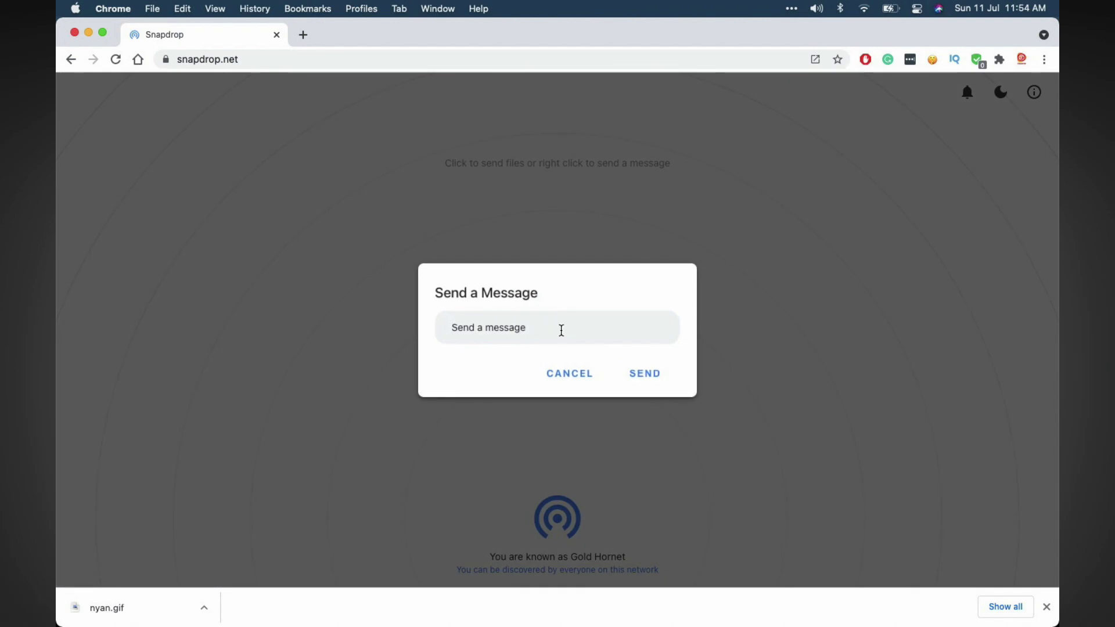
pyautogui.write('hi!')
pyautogui.click(665, 377)
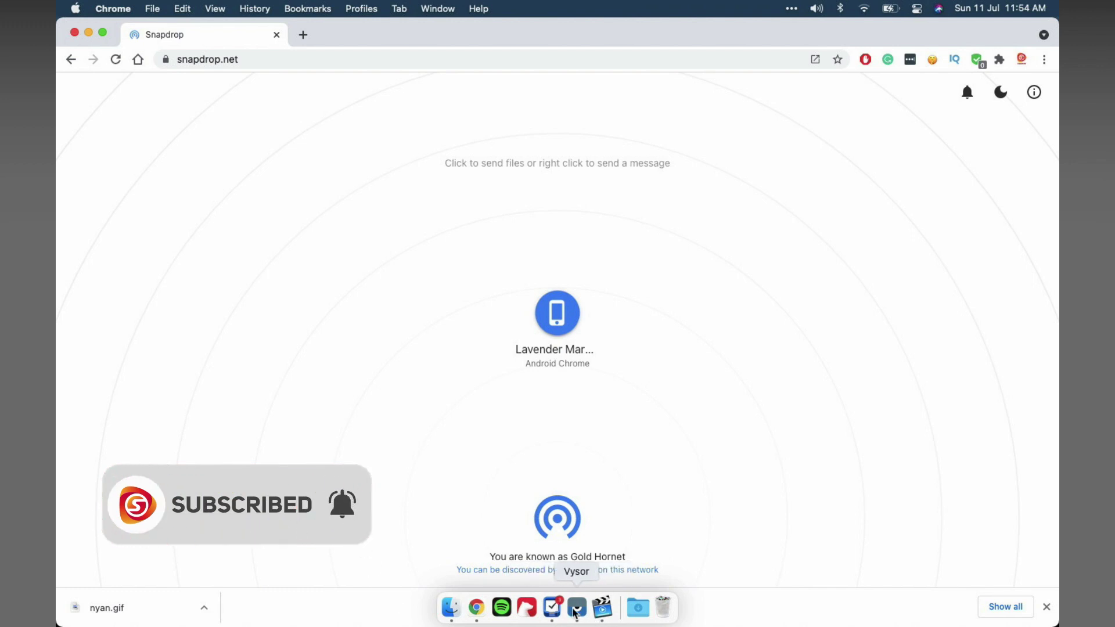
# Dismiss the received 'hi' message on the mirrored phone.
pyautogui.rightClick(579, 610)
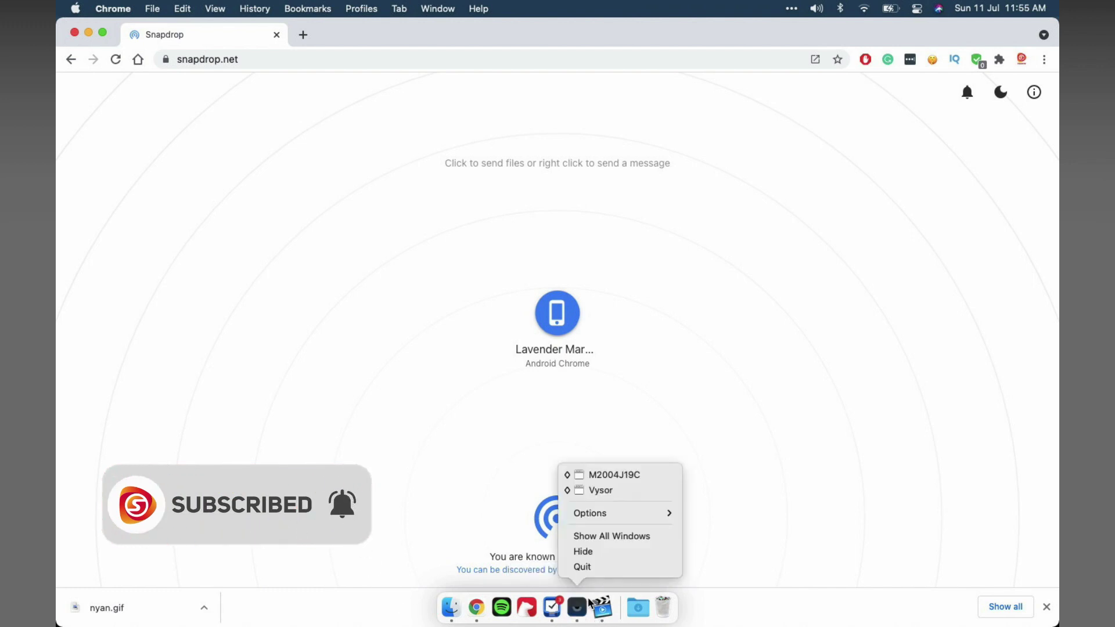
pyautogui.click(611, 482)
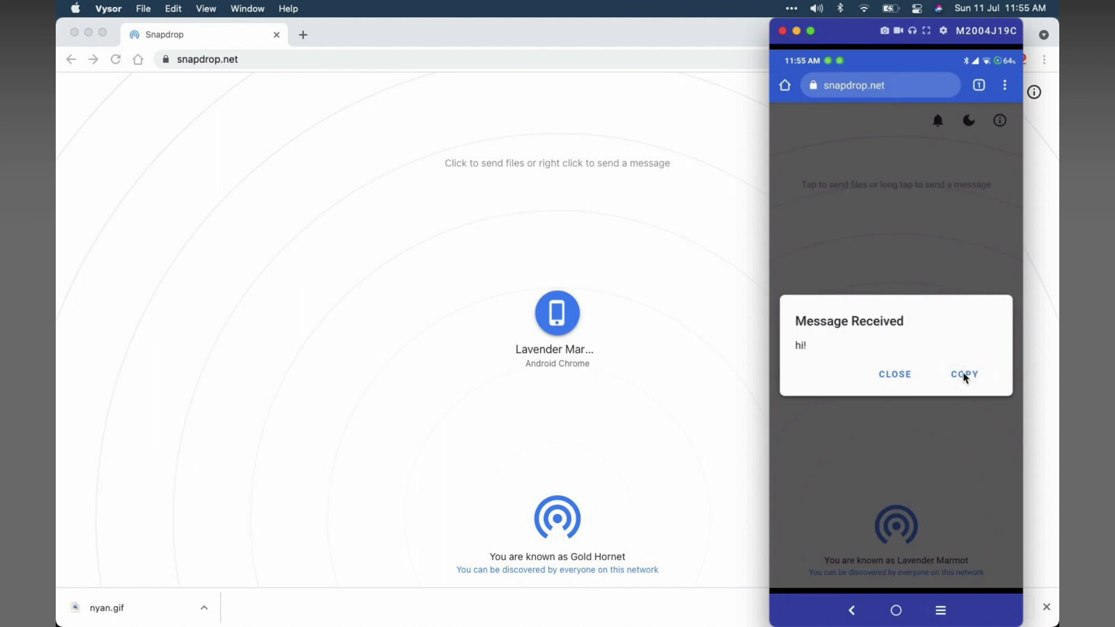
pyautogui.click(908, 378)
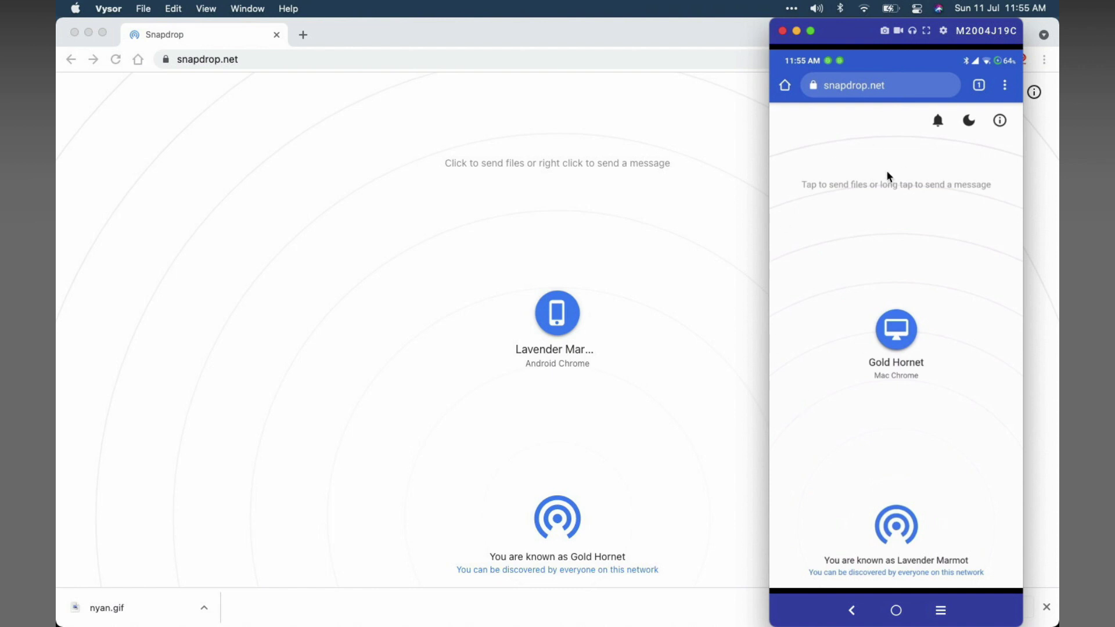
# Toggle Snapdrop to dark theme and back to light, then open its About page.
pyautogui.click(721, 176)
pyautogui.click(999, 93)
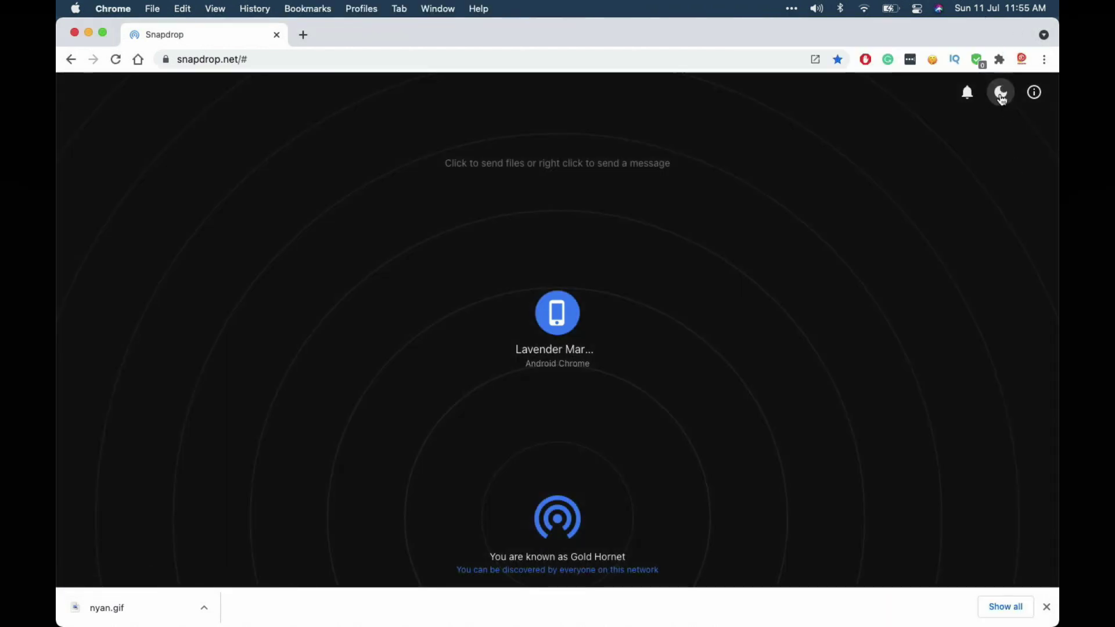
pyautogui.click(1003, 97)
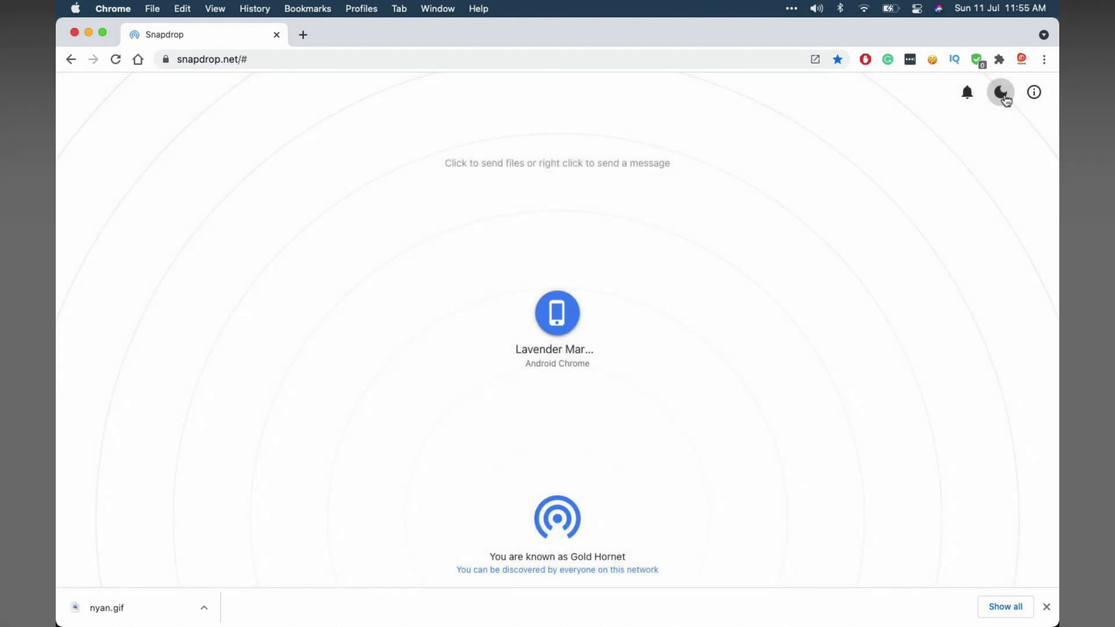
pyautogui.click(1034, 91)
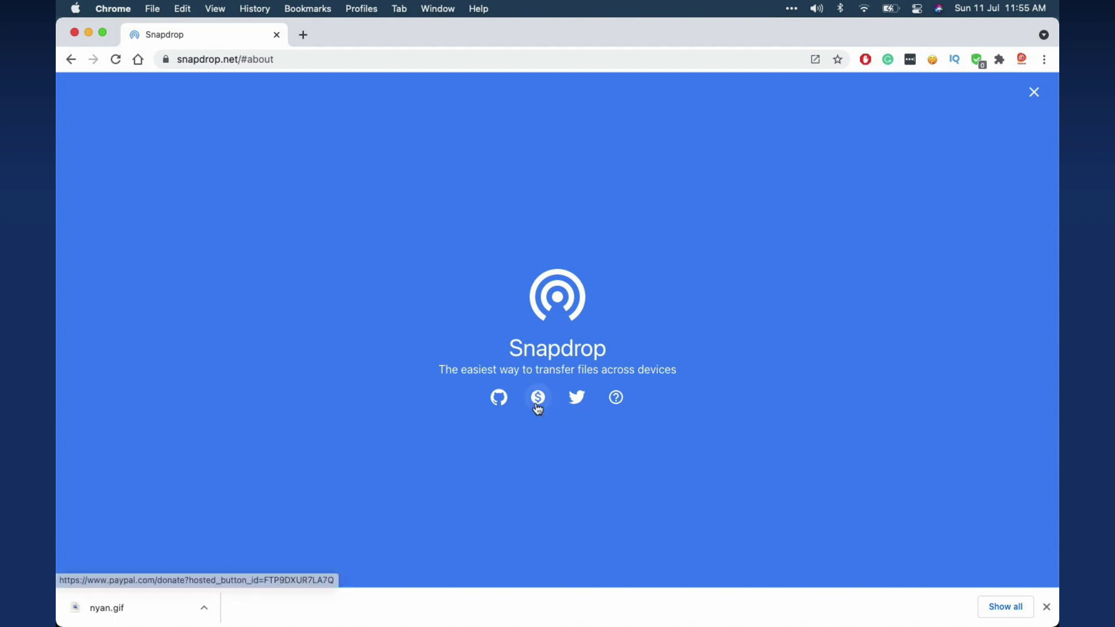
# Open the Snapdrop GitHub repository, scroll through it, and return to the Snapdrop tab.
pyautogui.click(498, 399)
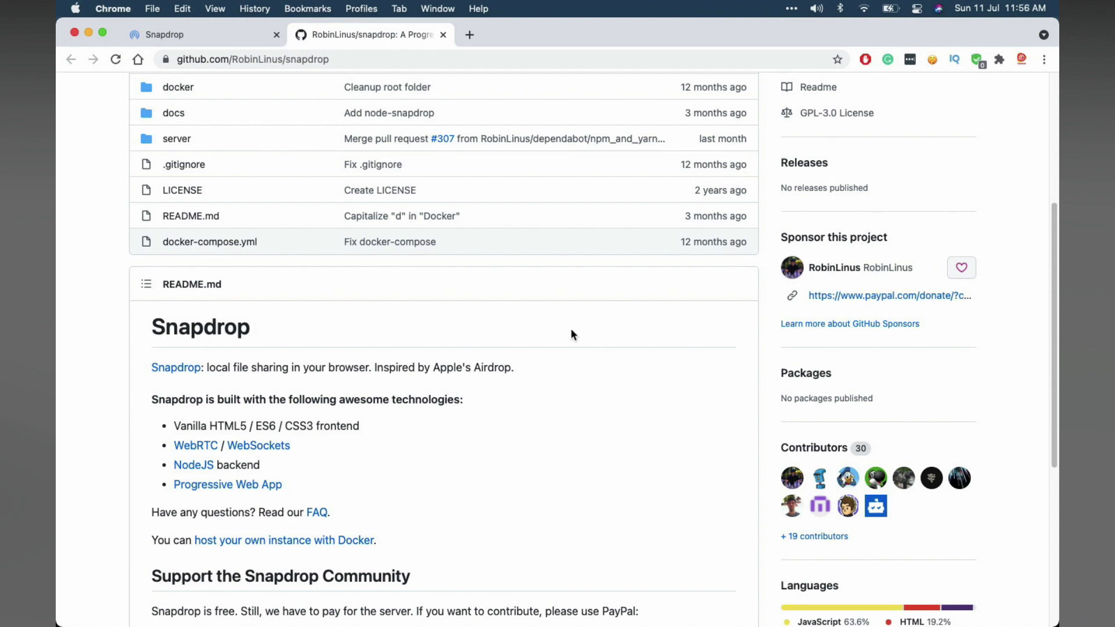
pyautogui.scroll(5, 526, 343)
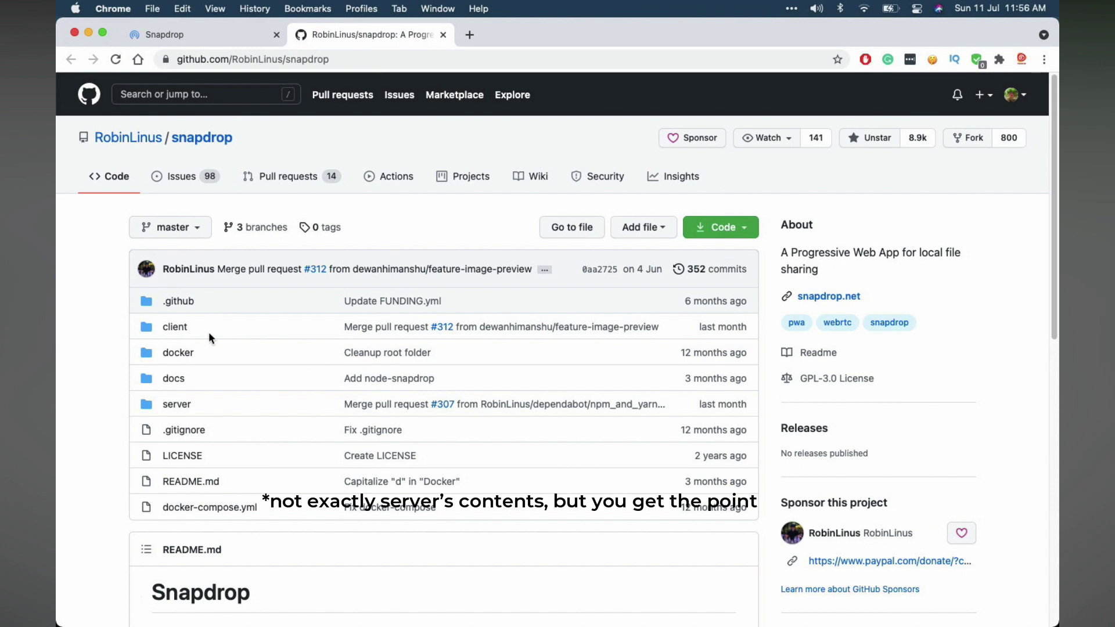
pyautogui.scroll(-3, 175, 261)
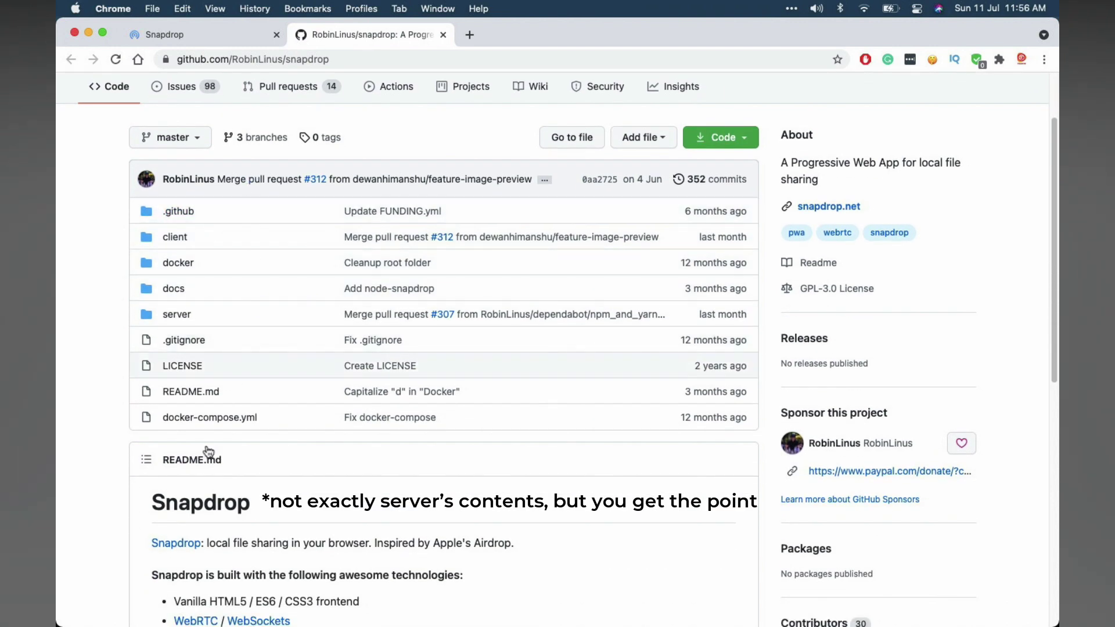
pyautogui.click(174, 34)
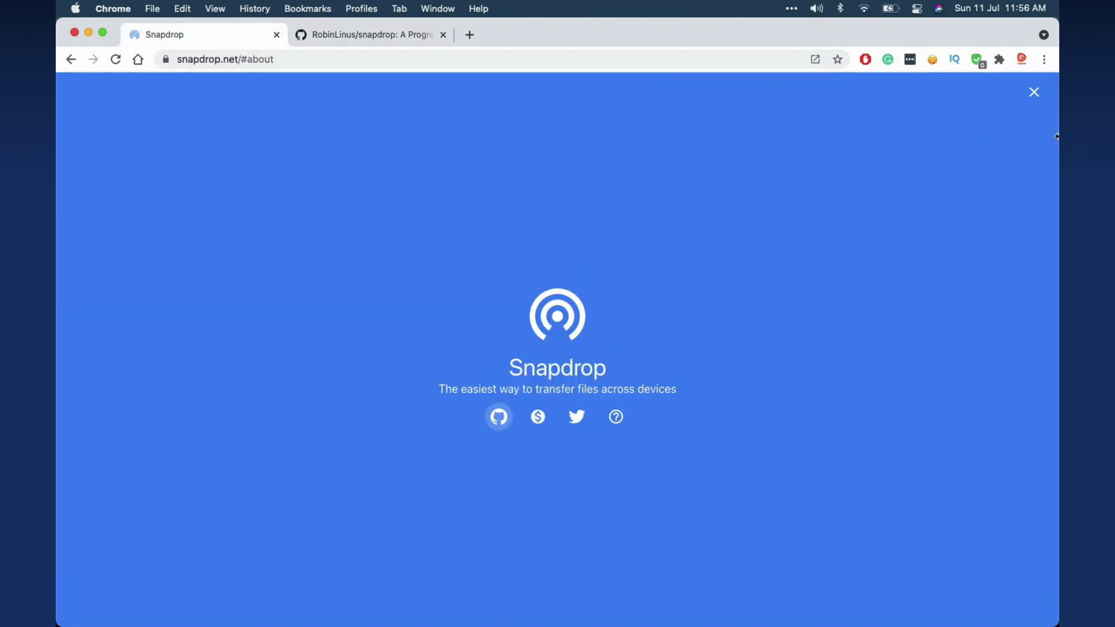
# Close the About overlay and browse the Snapdrop for Android Google Play listing.
pyautogui.click(1032, 90)
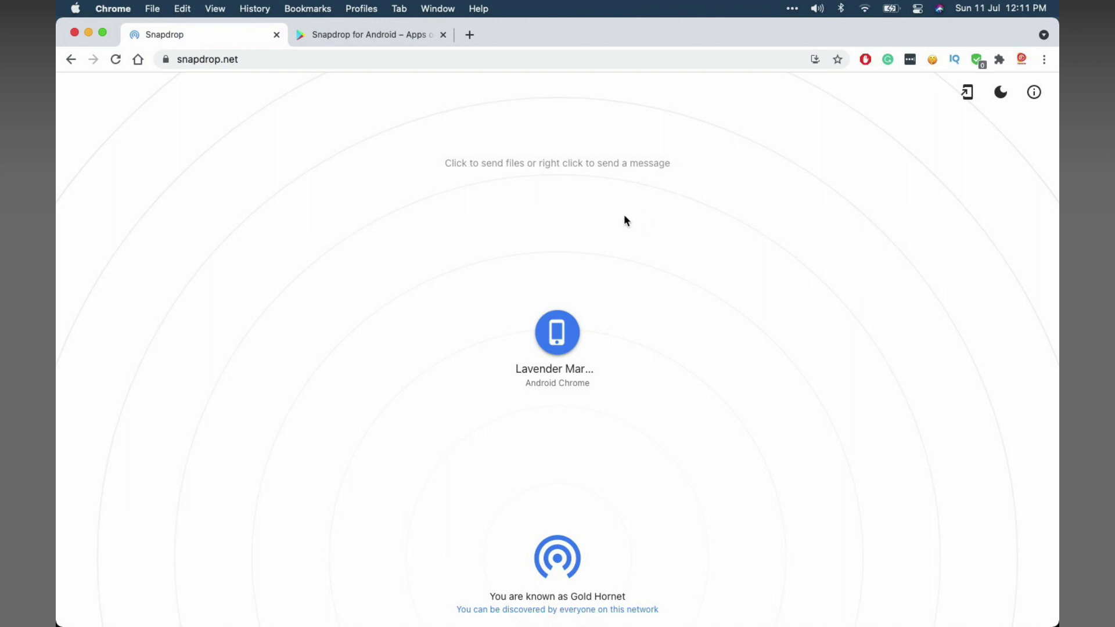
pyautogui.hotkey('ctrl', 'Tab')
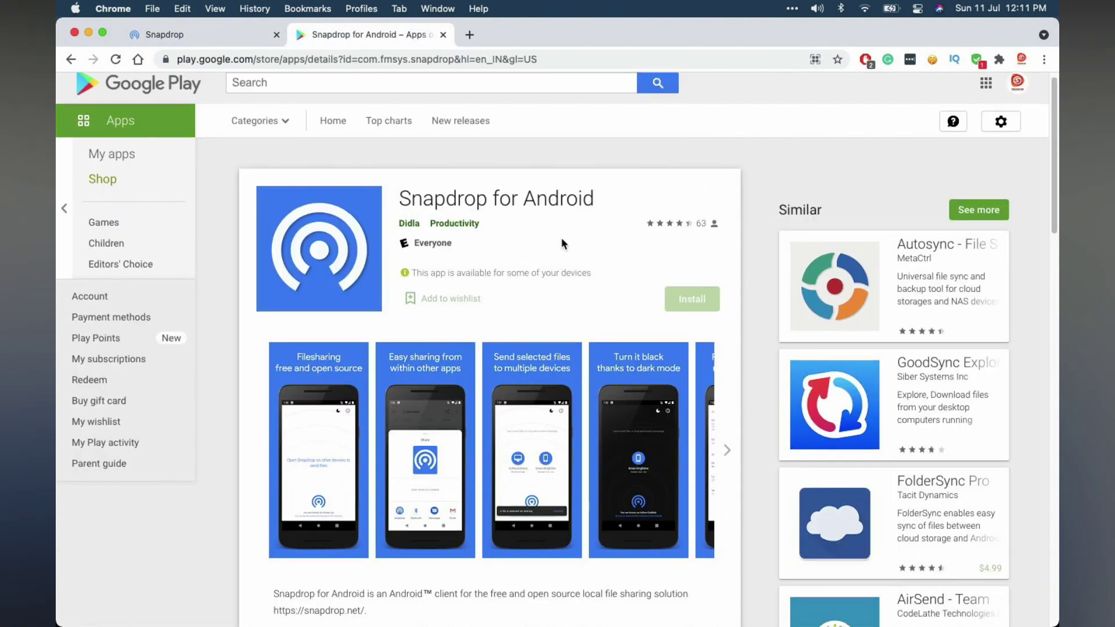
pyautogui.scroll(-1, 546, 226)
pyautogui.scroll(2, 533, 214)
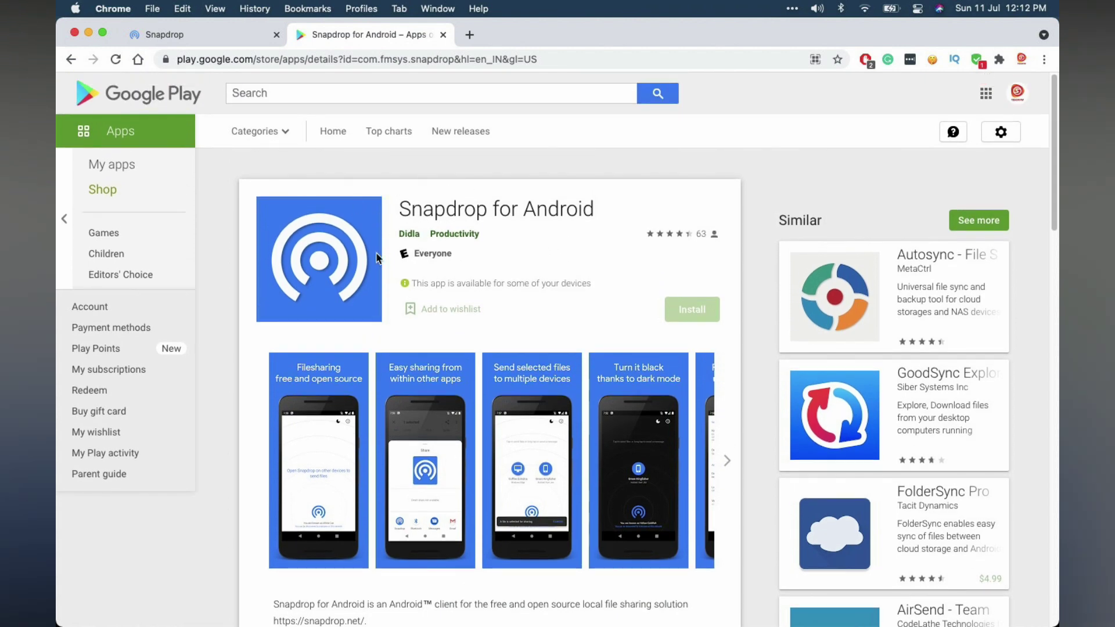
pyautogui.scroll(-5, 501, 273)
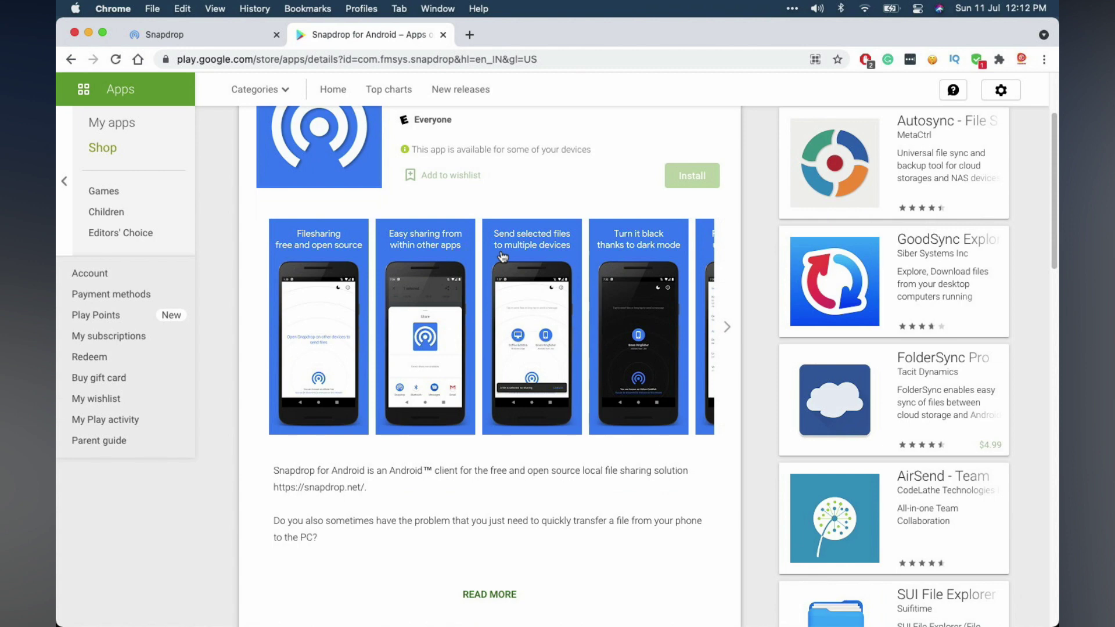
pyautogui.scroll(5, 502, 256)
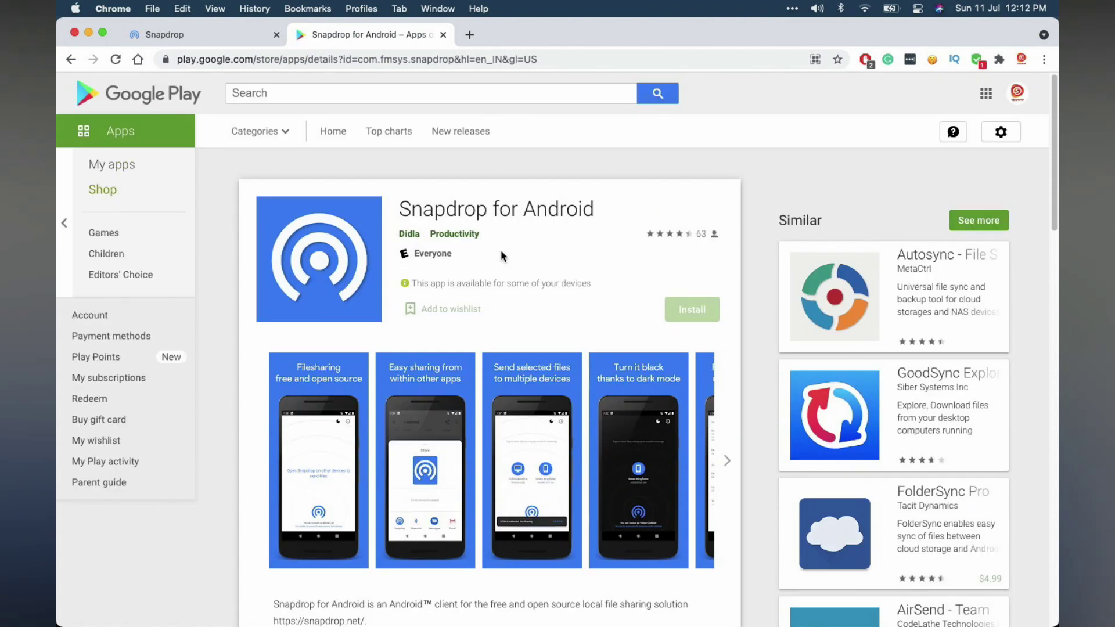
# From the Snapdrop page, install Snapdrop as a desktop app via Chrome's install prompt.
pyautogui.click(199, 33)
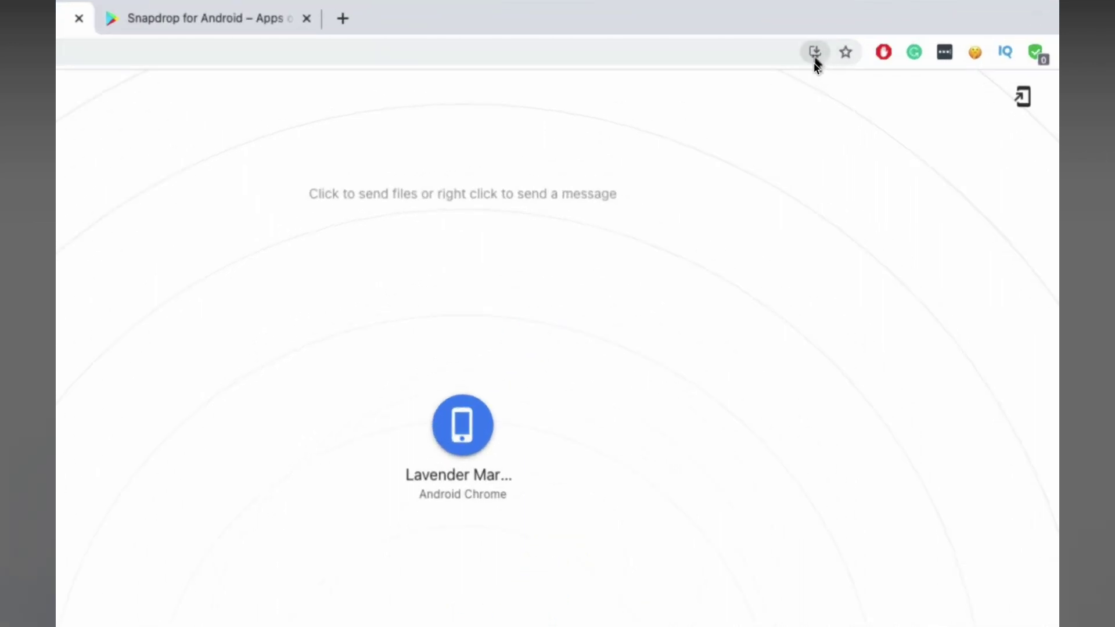
pyautogui.click(814, 52)
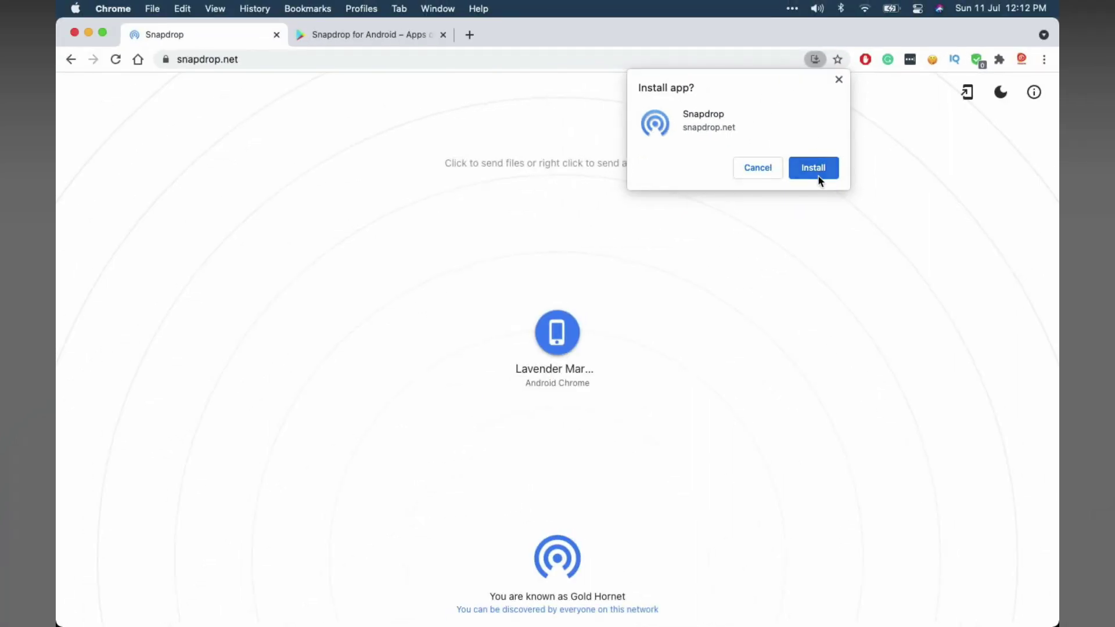
pyautogui.click(816, 169)
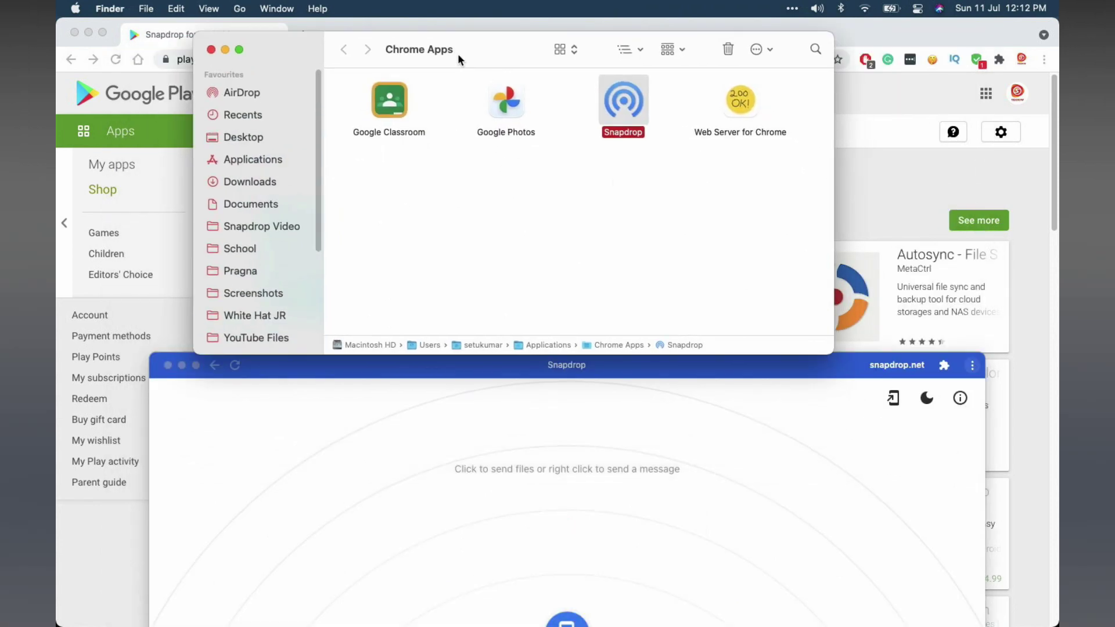
# Nudge the Finder window aside and move the new Snapdrop app window fully into view.
pyautogui.moveTo(458, 53); pyautogui.dragTo(461, 61)
pyautogui.click(617, 393)
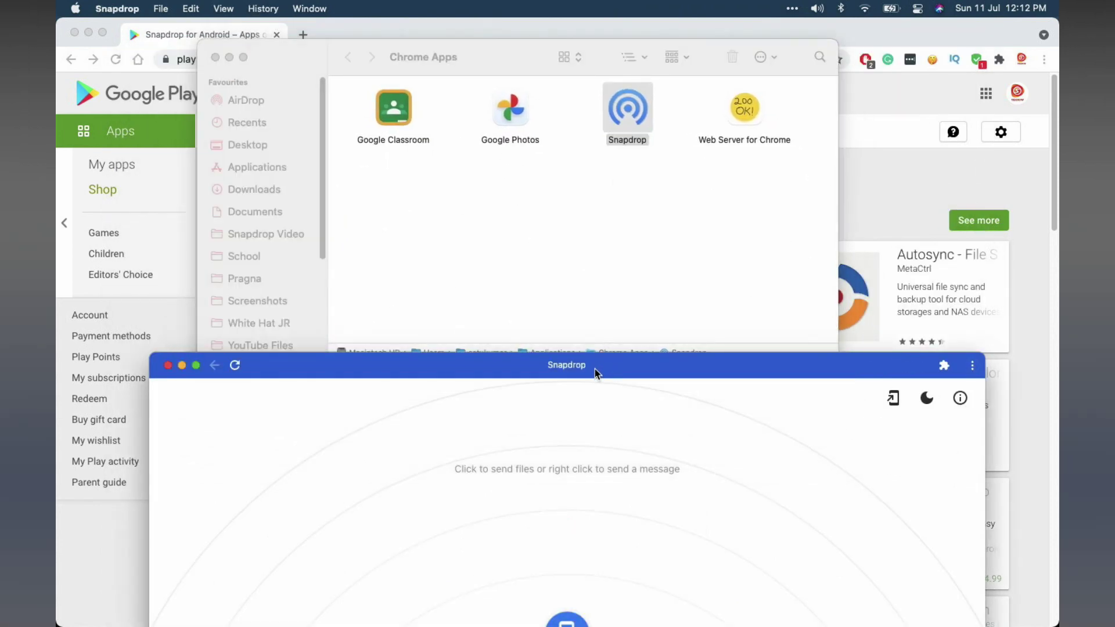
pyautogui.moveTo(595, 368); pyautogui.dragTo(592, 51)
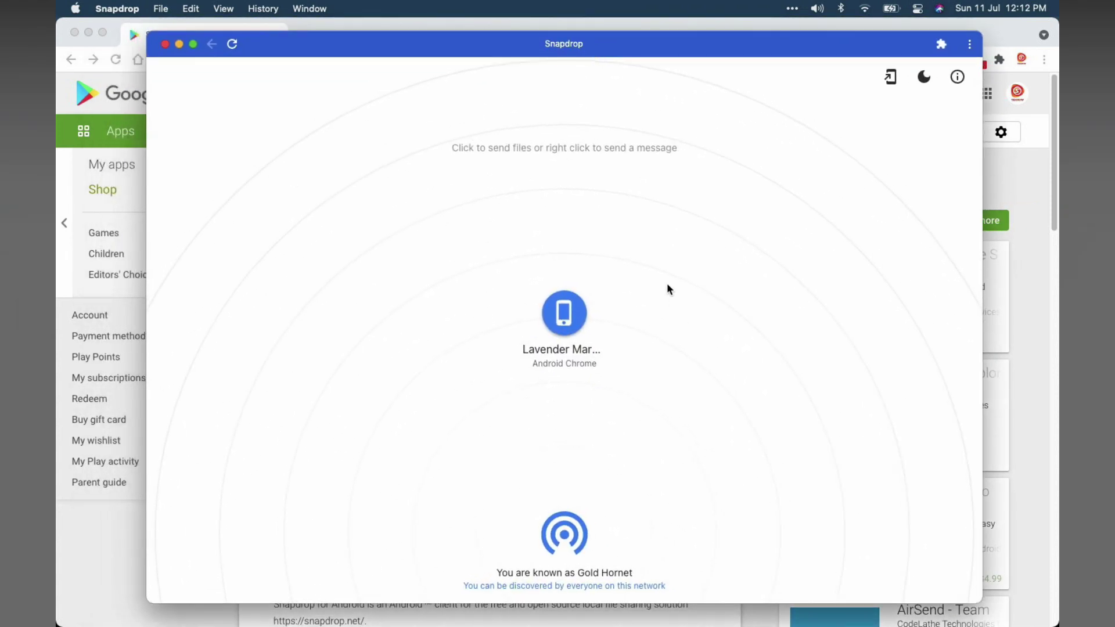
pyautogui.press('super+space')
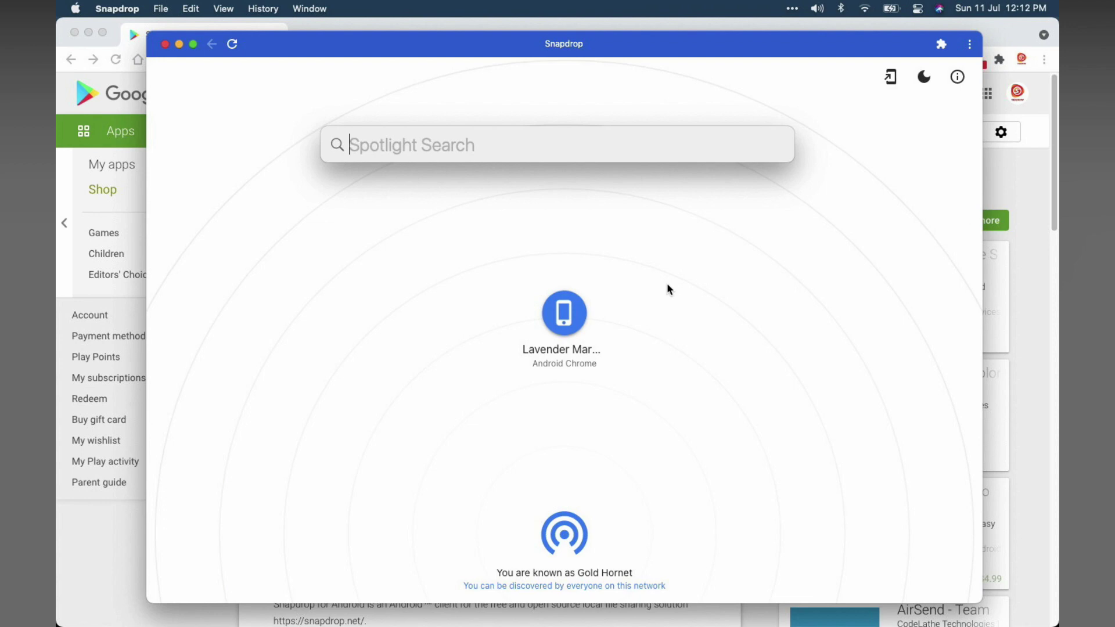
pyautogui.write('snapd')
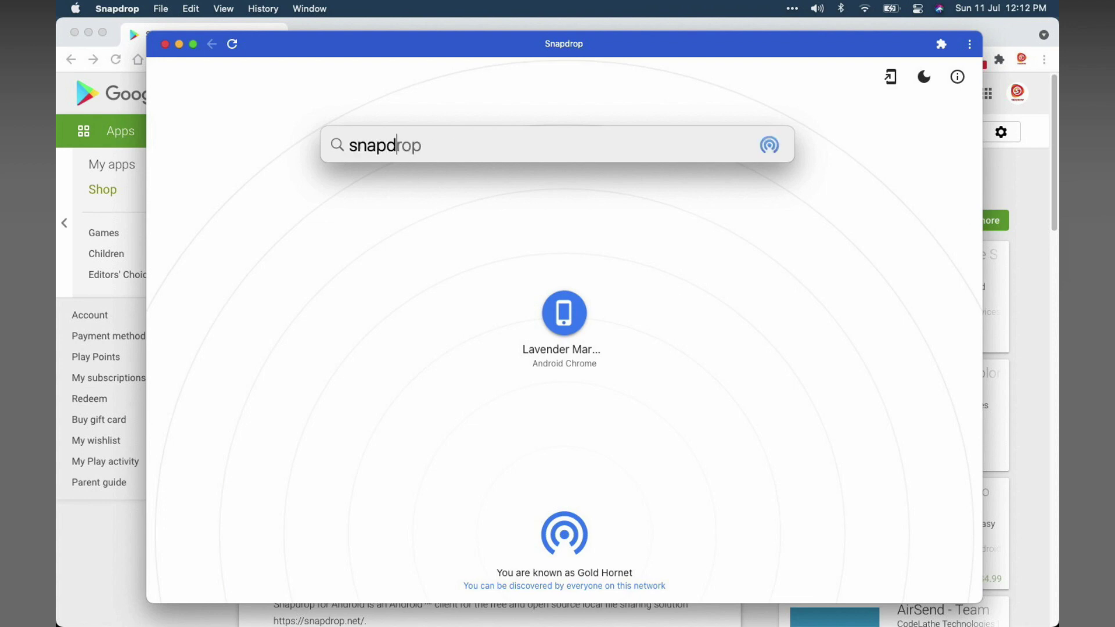
pyautogui.write('rop')
pyautogui.press('Return')
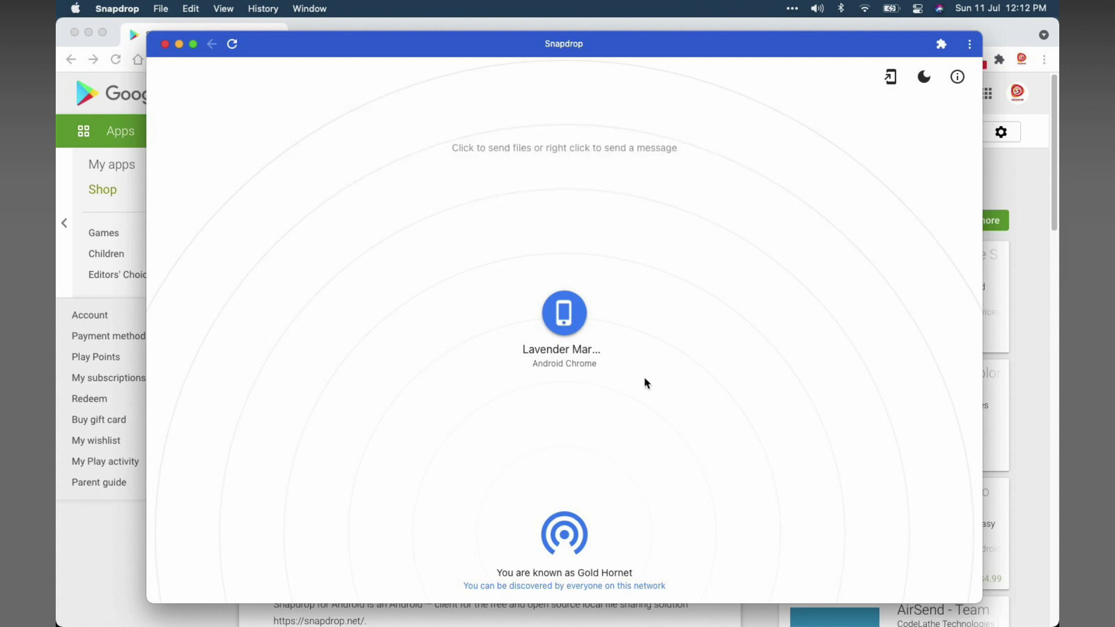